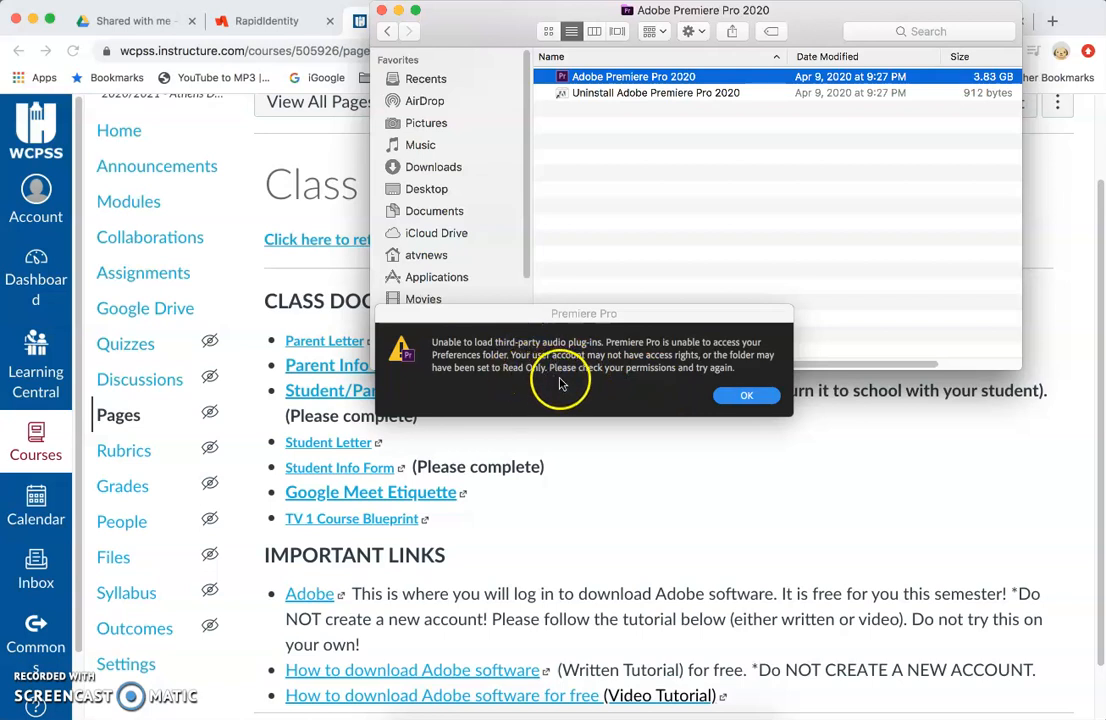
- Dismiss the third-party audio plug-in warnings so that Adobe Premiere Pro 2020 finishes starting
left_click(735, 397)
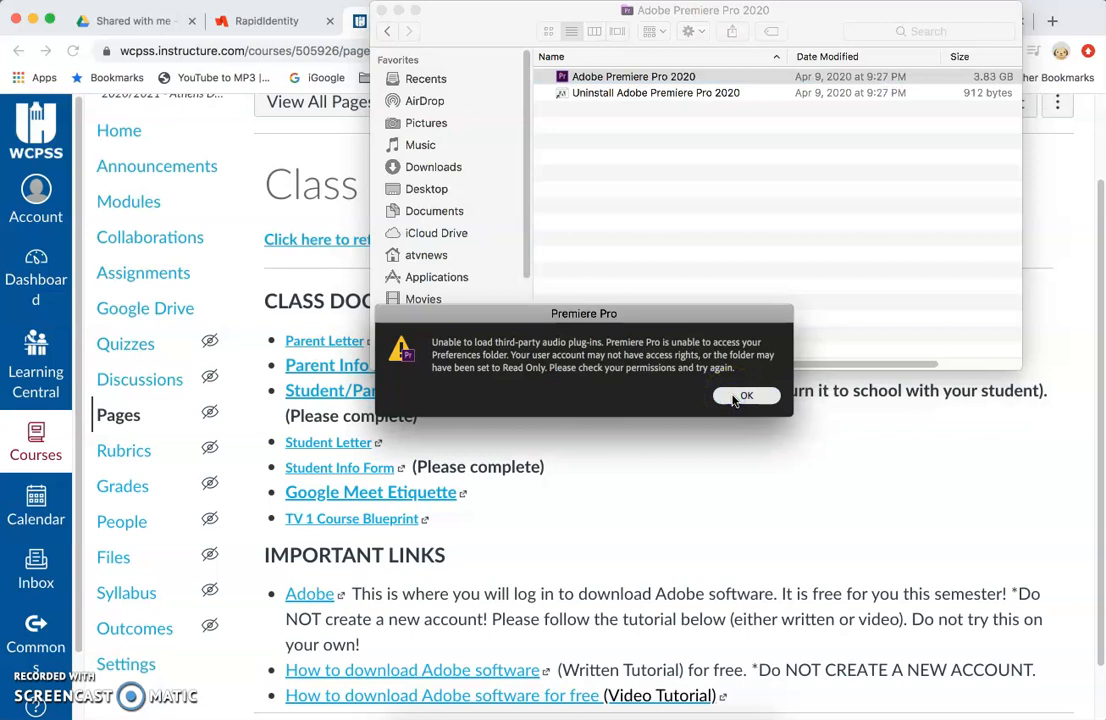
left_click(741, 397)
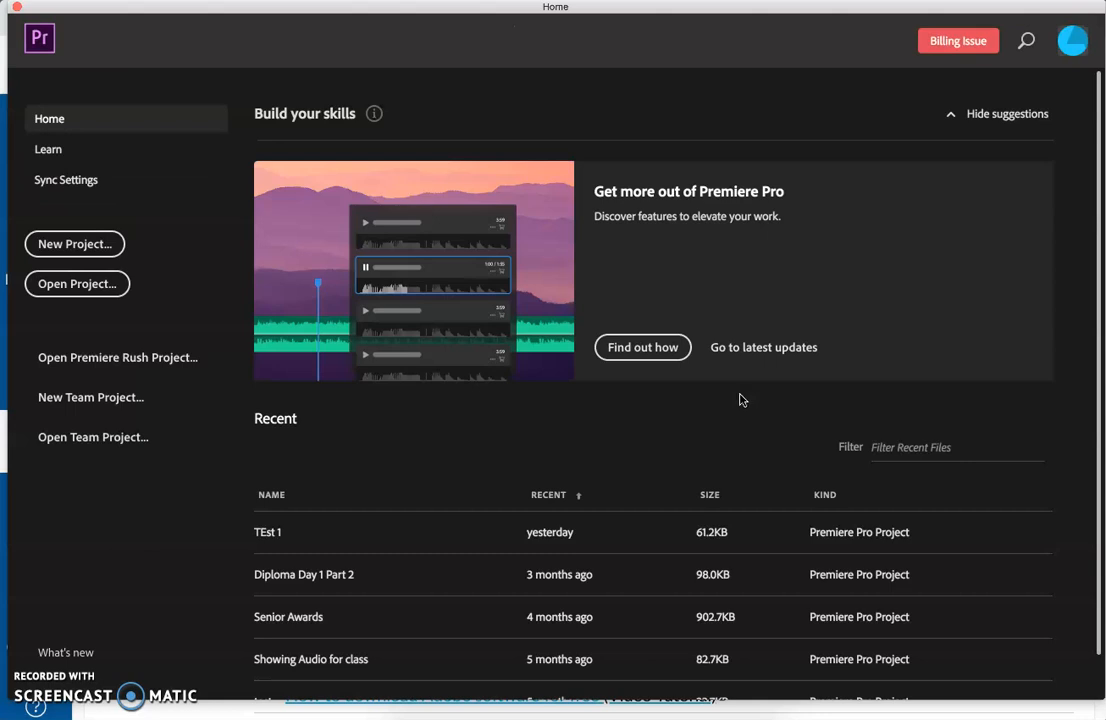
left_click(684, 405)
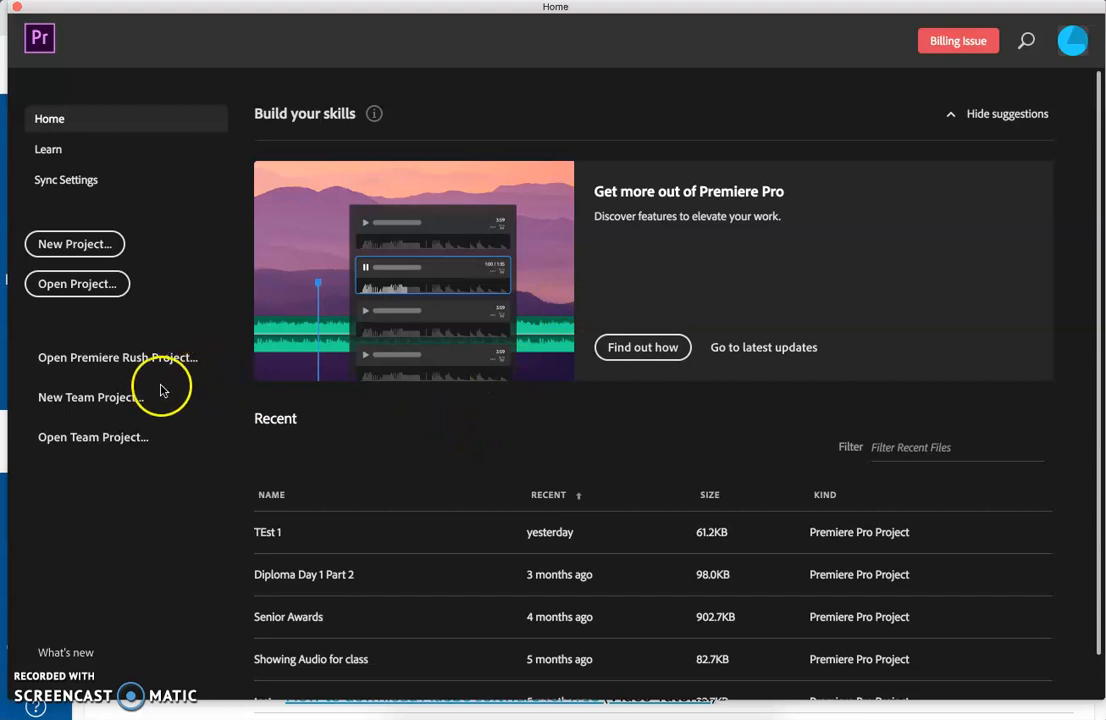
- Create a new project named "Lair Jazz Video 2020" with the Desktop as its save location
left_click(70, 246)
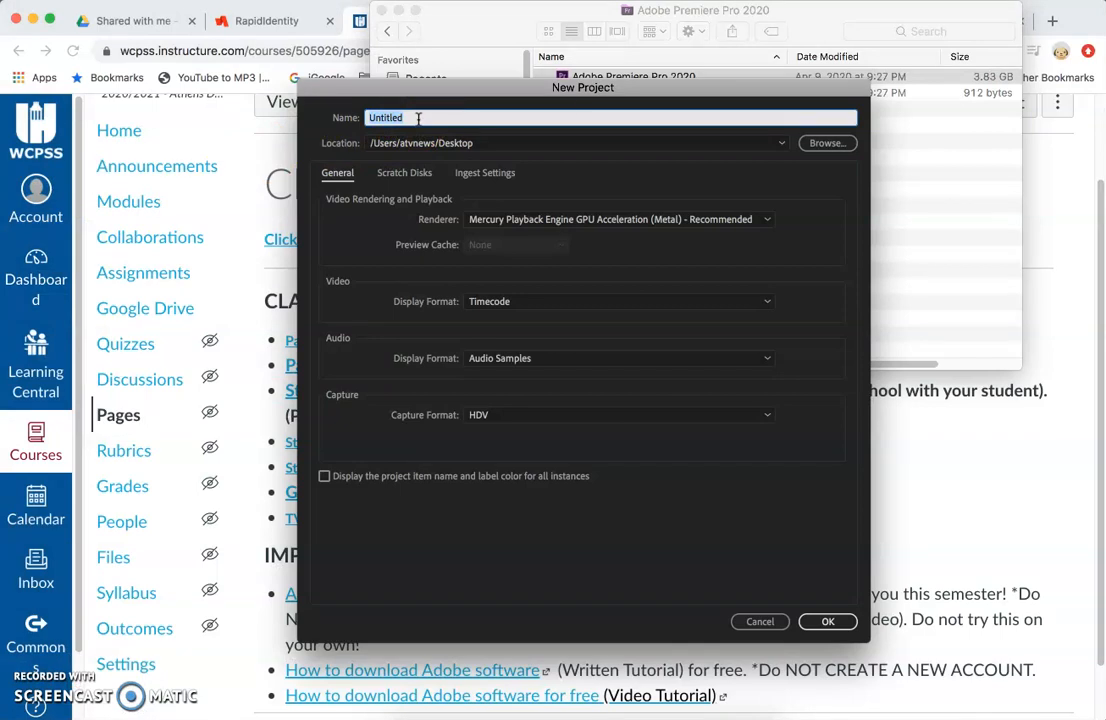
type("Lair Jazz Video 2020")
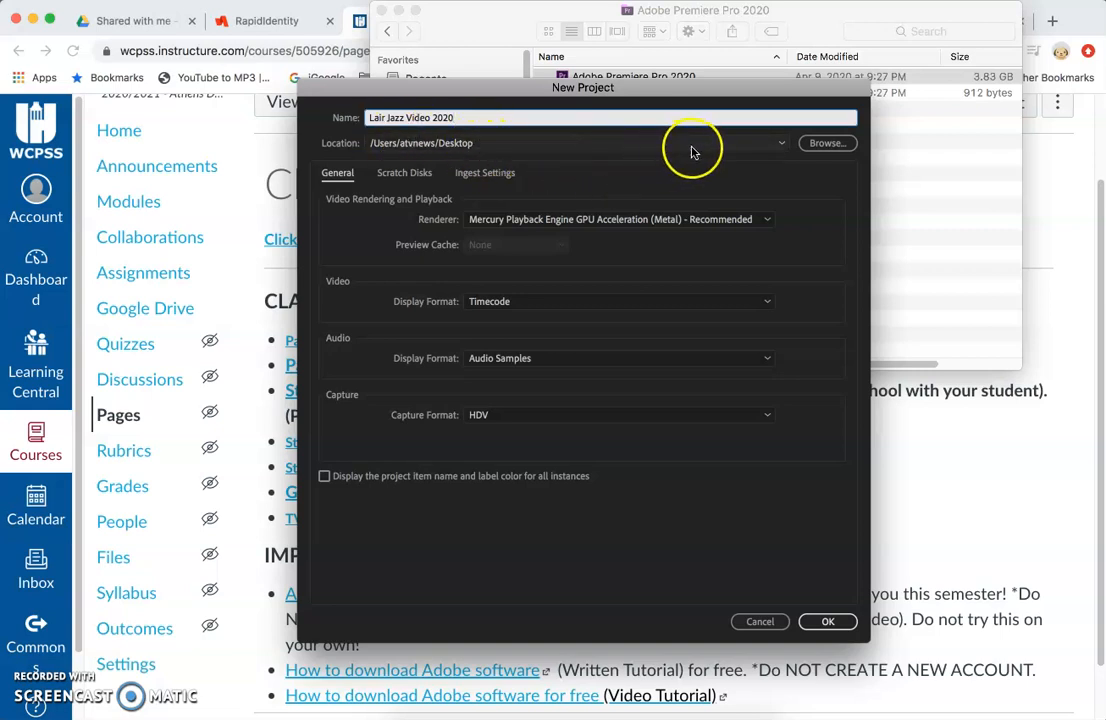
left_click(812, 146)
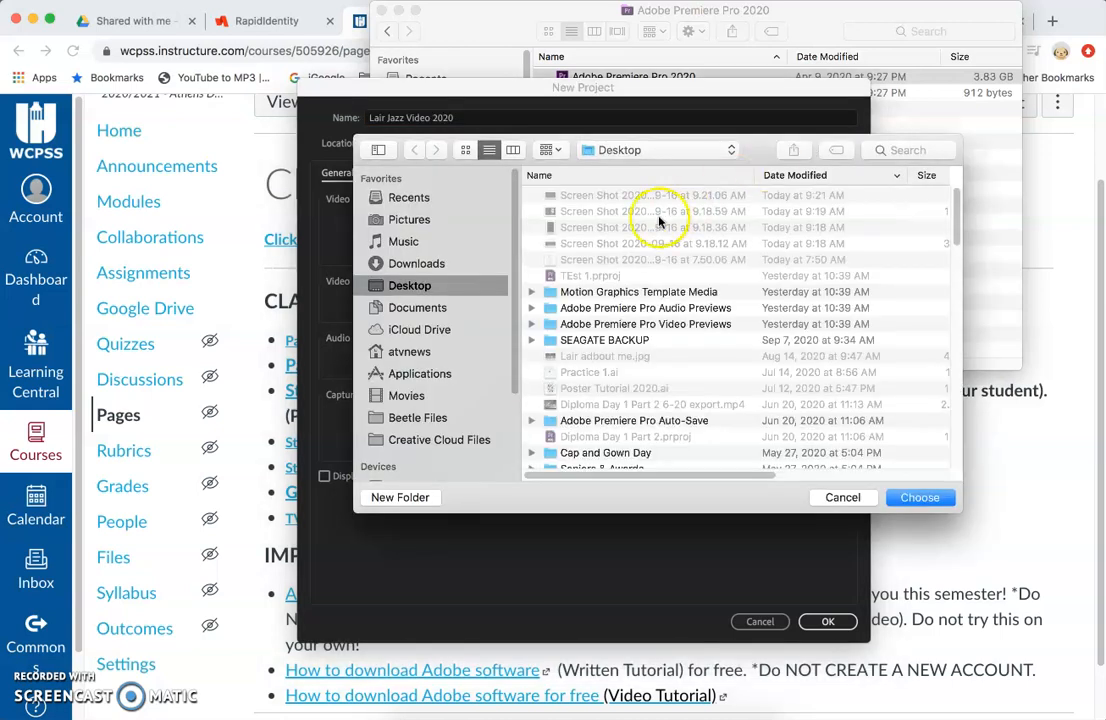
mouse_move(516, 287)
left_mouse_down()
mouse_move(513, 311)
mouse_move(513, 264)
left_mouse_up()
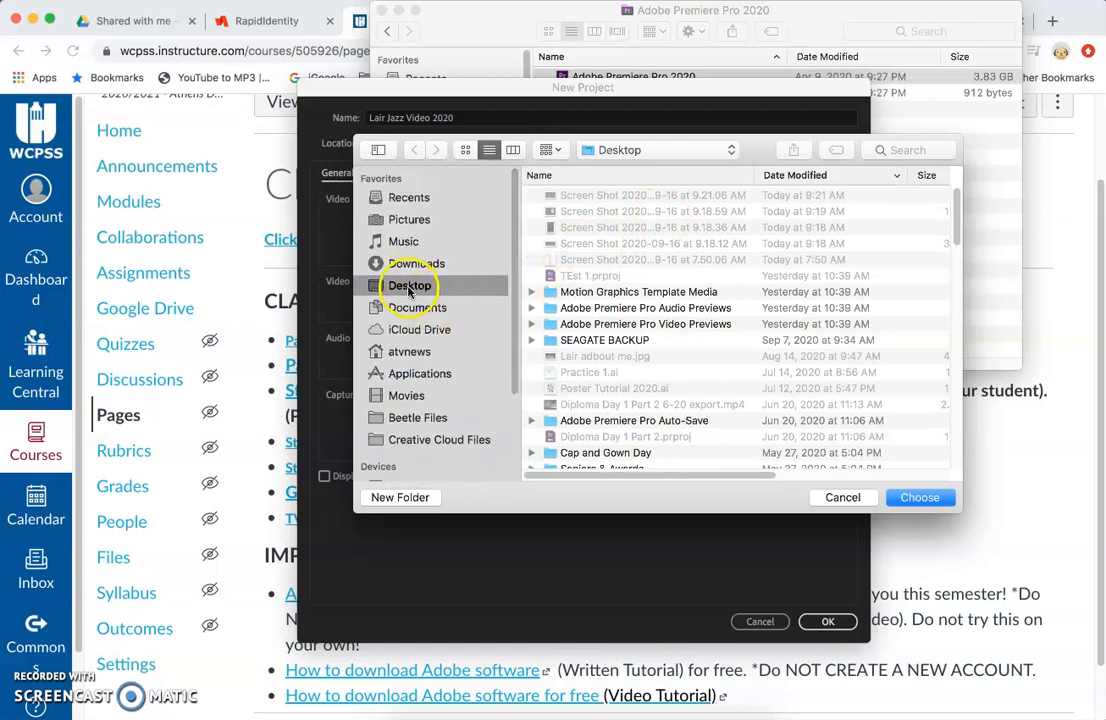
left_click(903, 497)
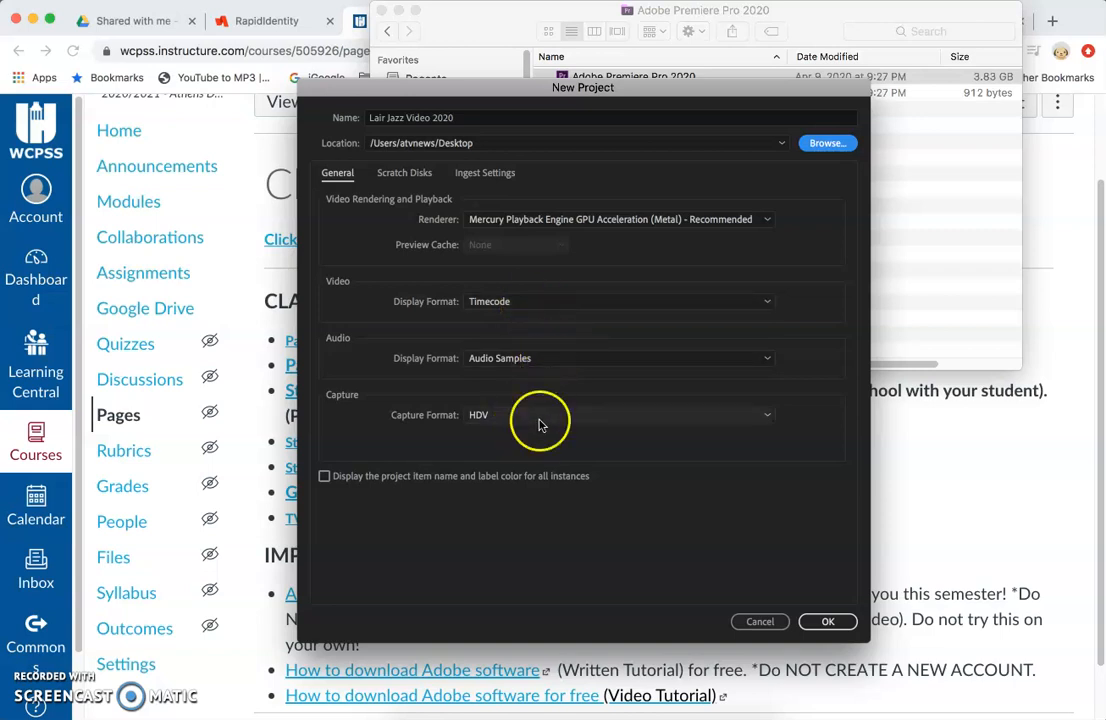
left_click(815, 624)
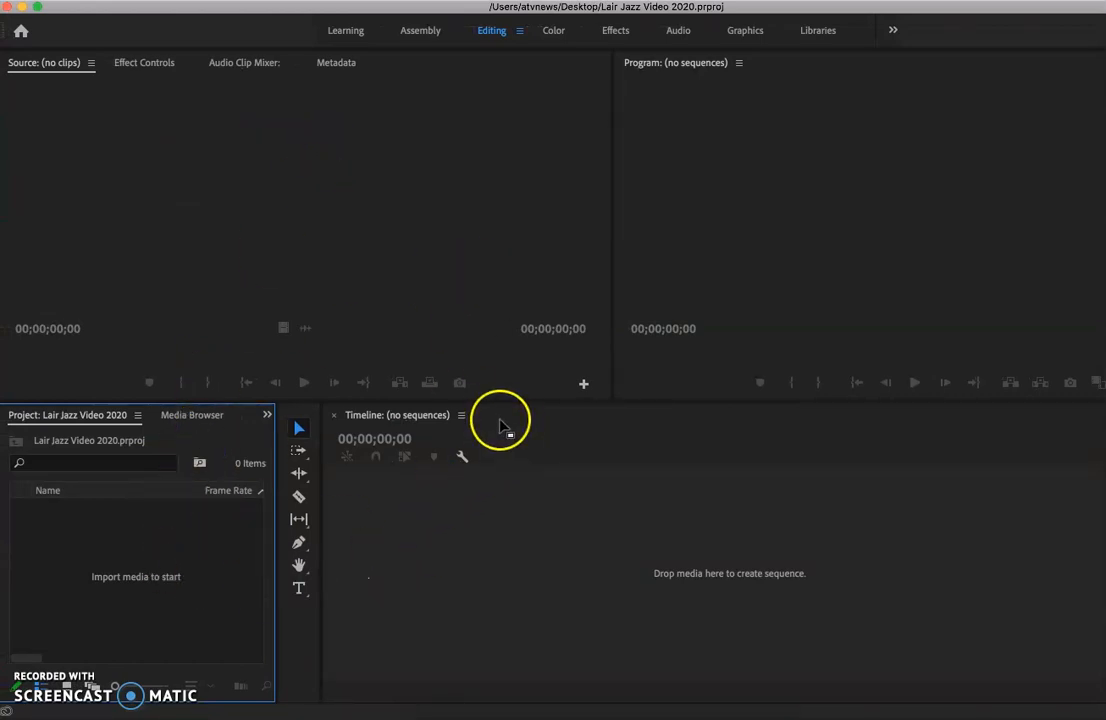
right_click(142, 546)
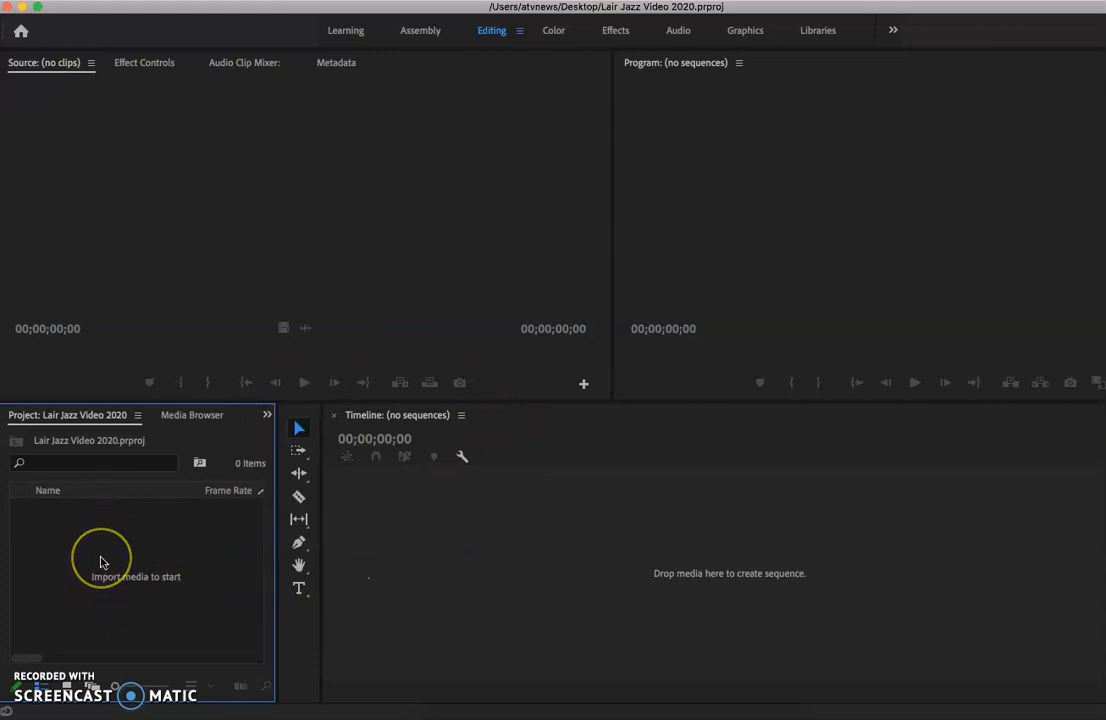
left_click(473, 513)
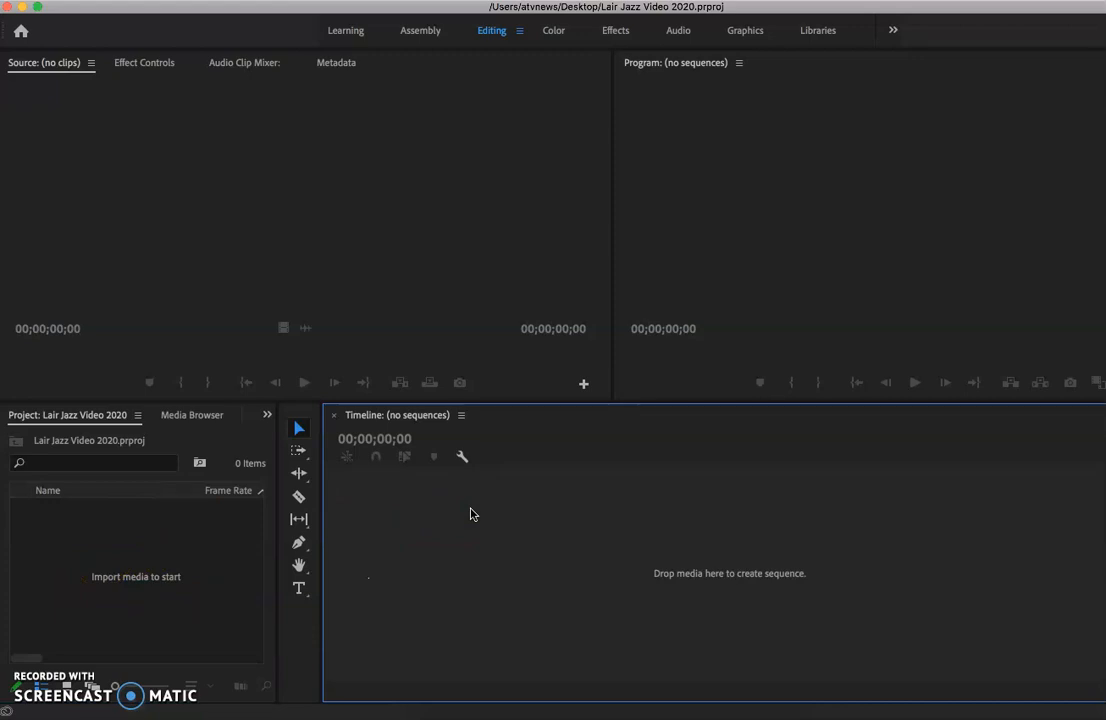
left_click(260, 176)
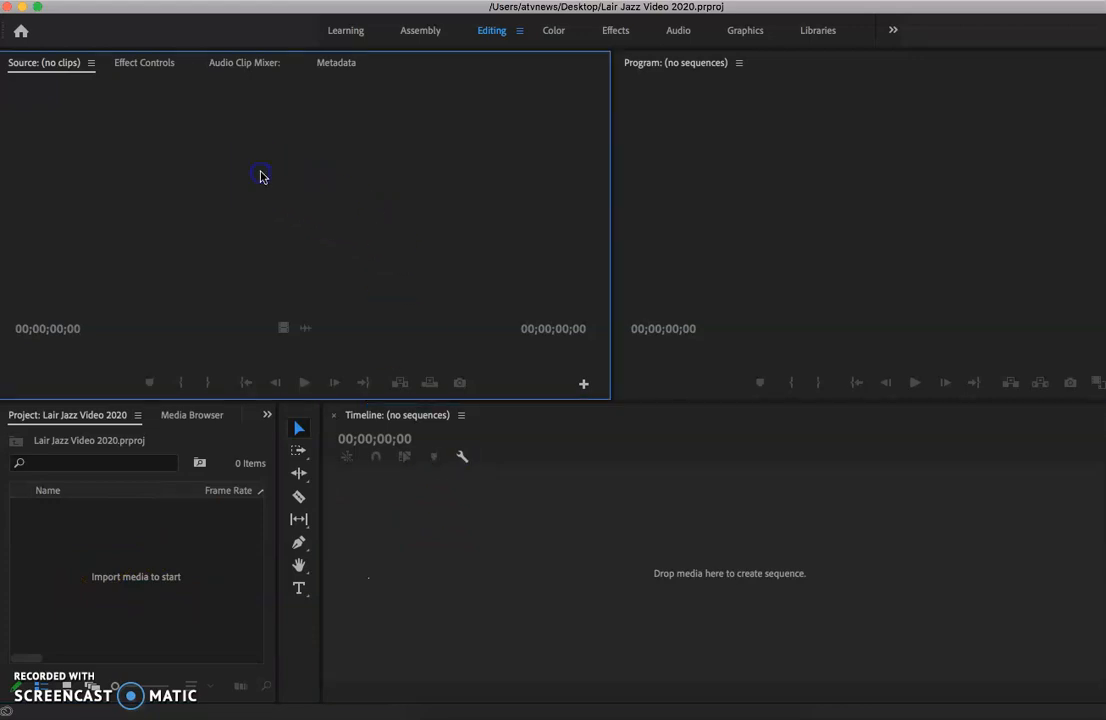
left_click(720, 169)
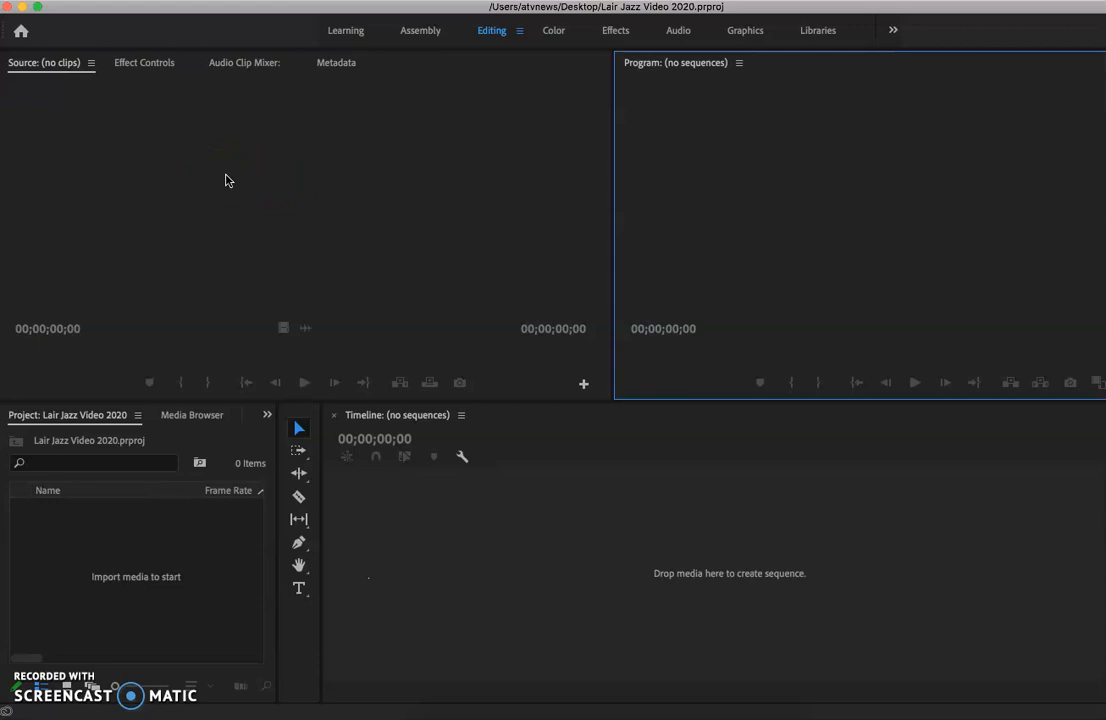
- Search this Mac for "Jazz" and import the "Video Jazz Project Files" folder into the project
left_click(143, 0)
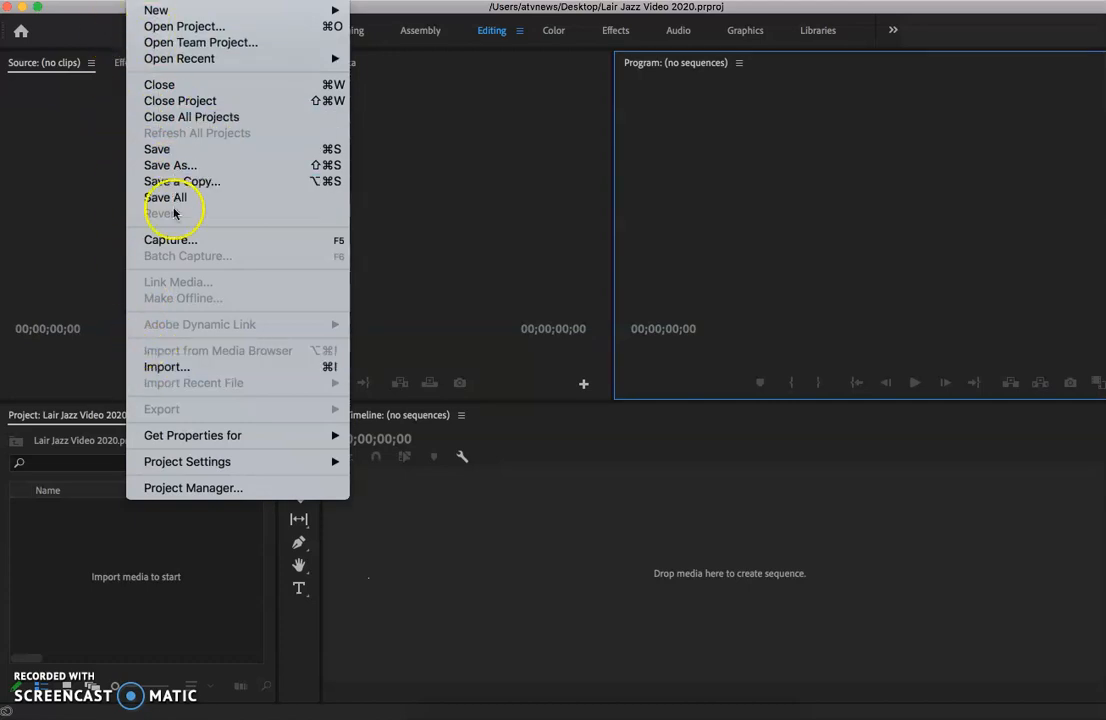
left_click(167, 368)
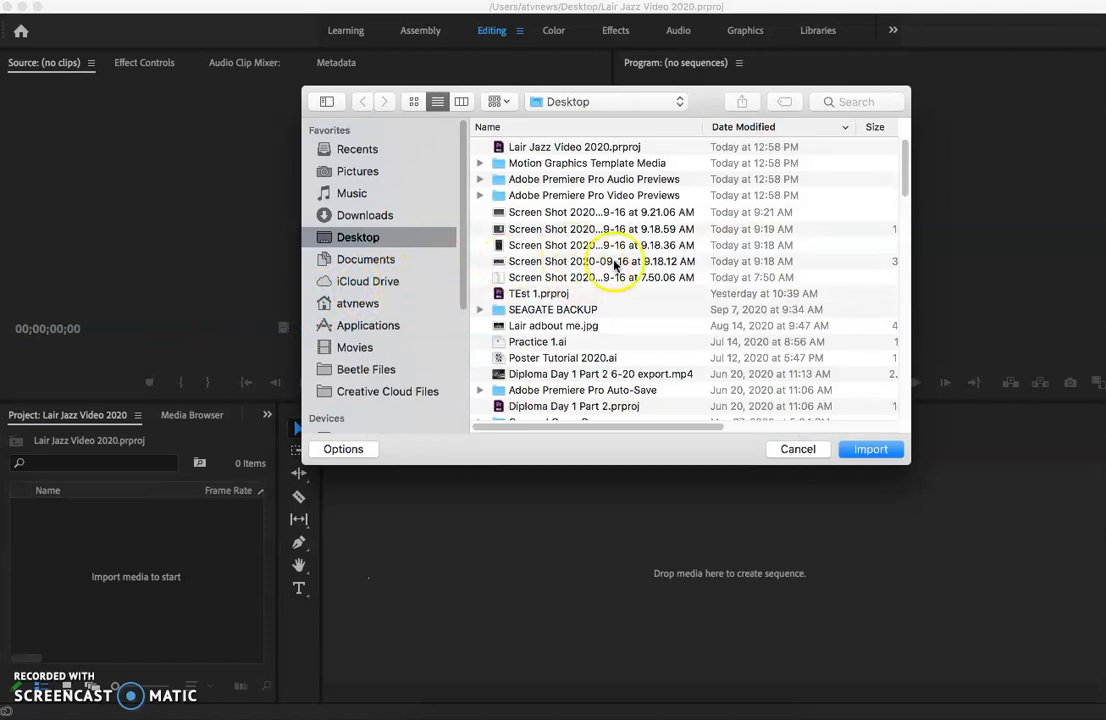
left_click(833, 106)
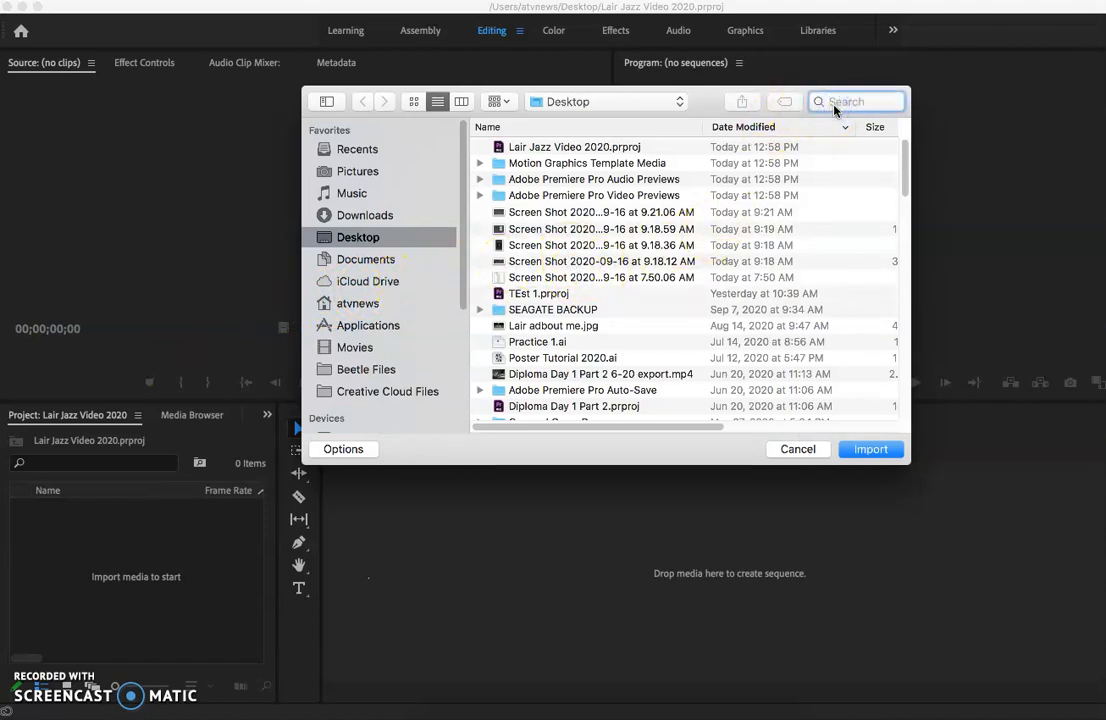
type("Jazz")
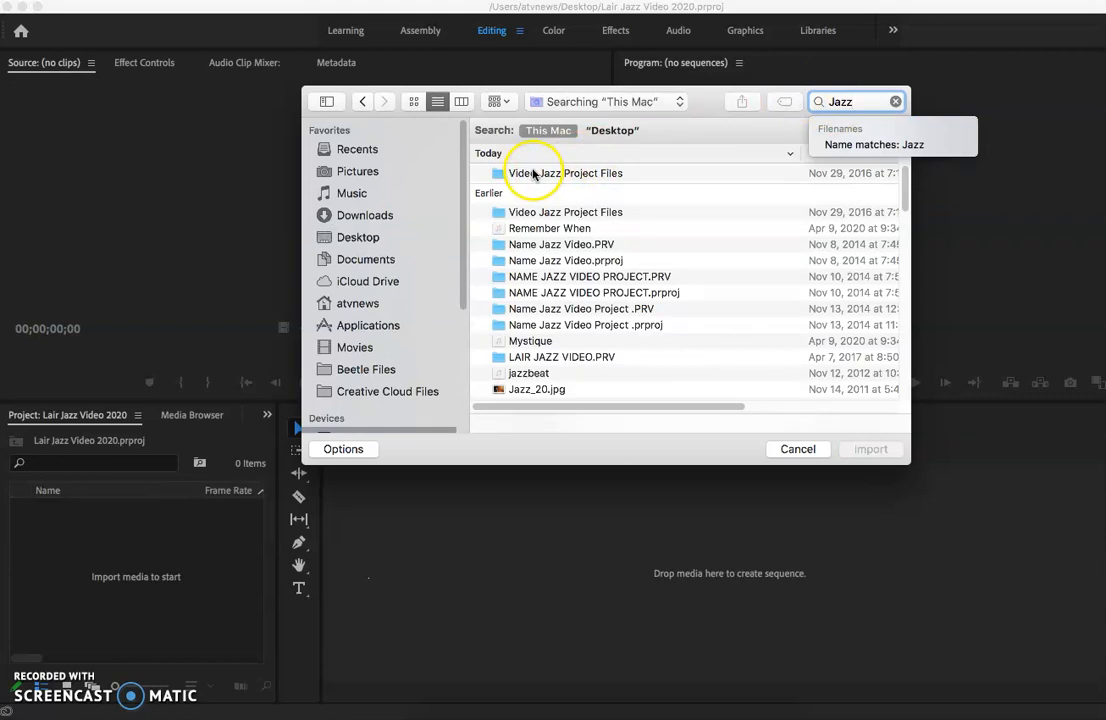
left_click(533, 174)
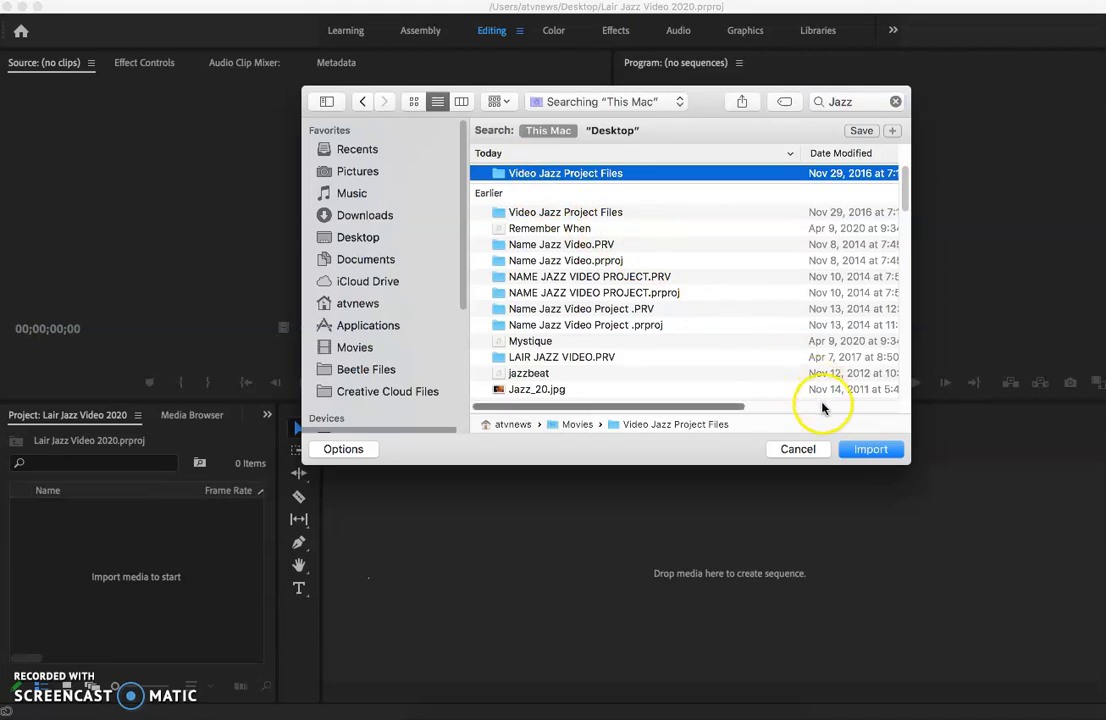
left_click(871, 452)
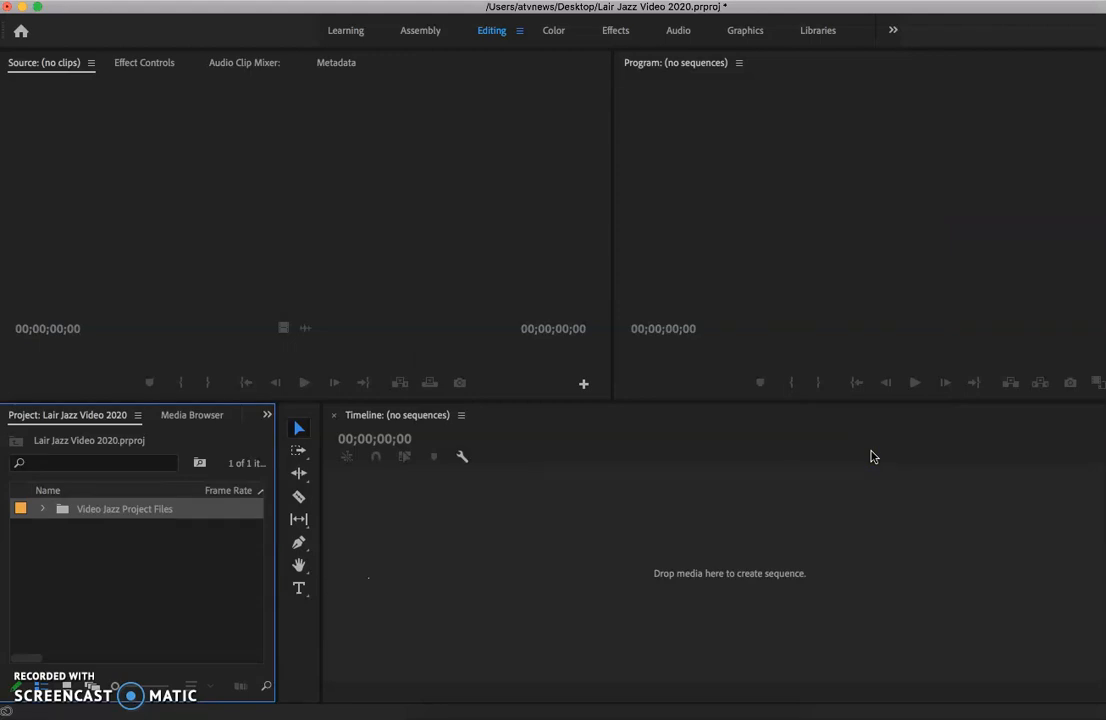
- Expand the Video Jazz Project Files bin and check the contents of its Images bin
left_click(62, 510)
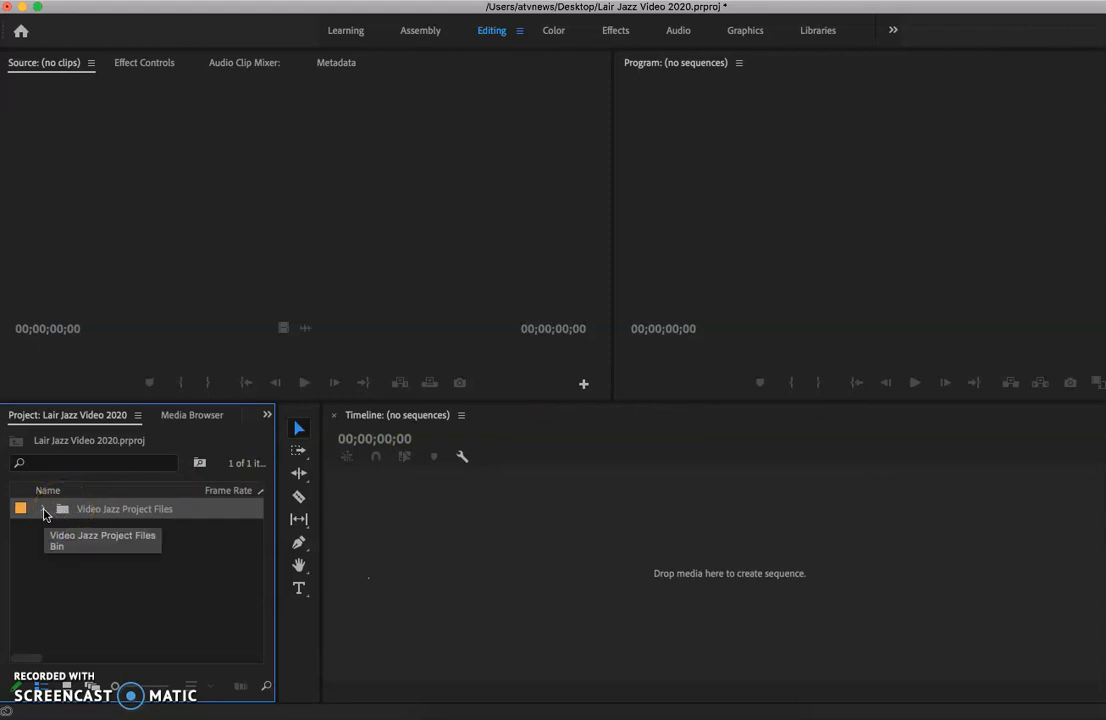
left_click(44, 511)
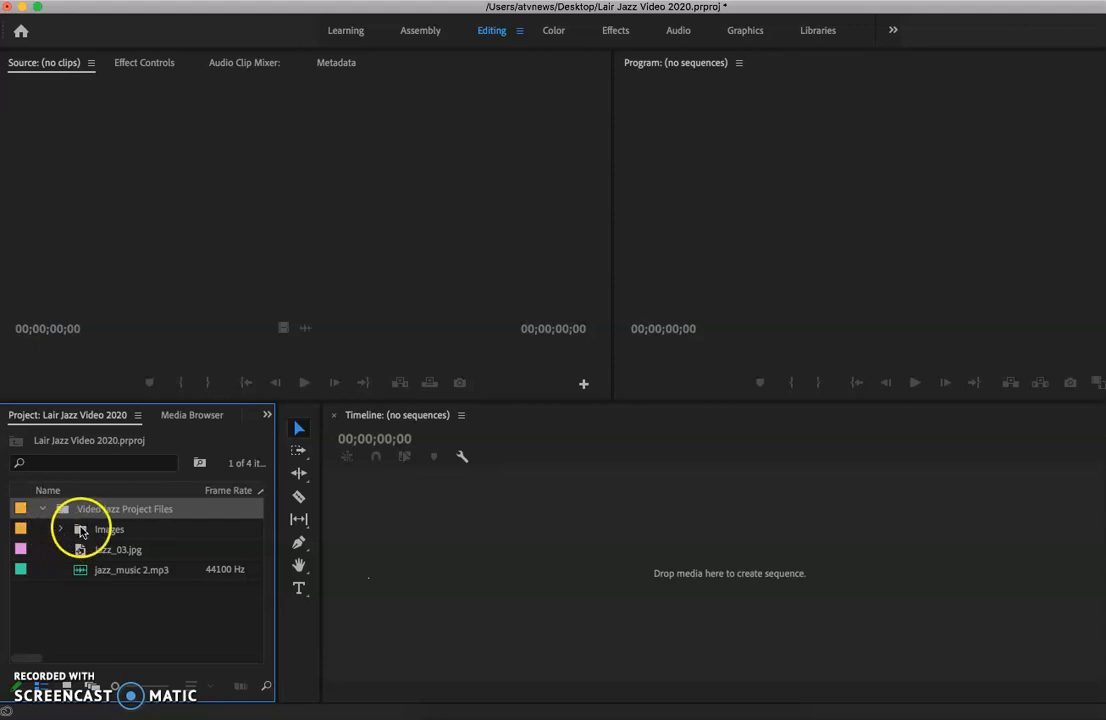
left_click(59, 531)
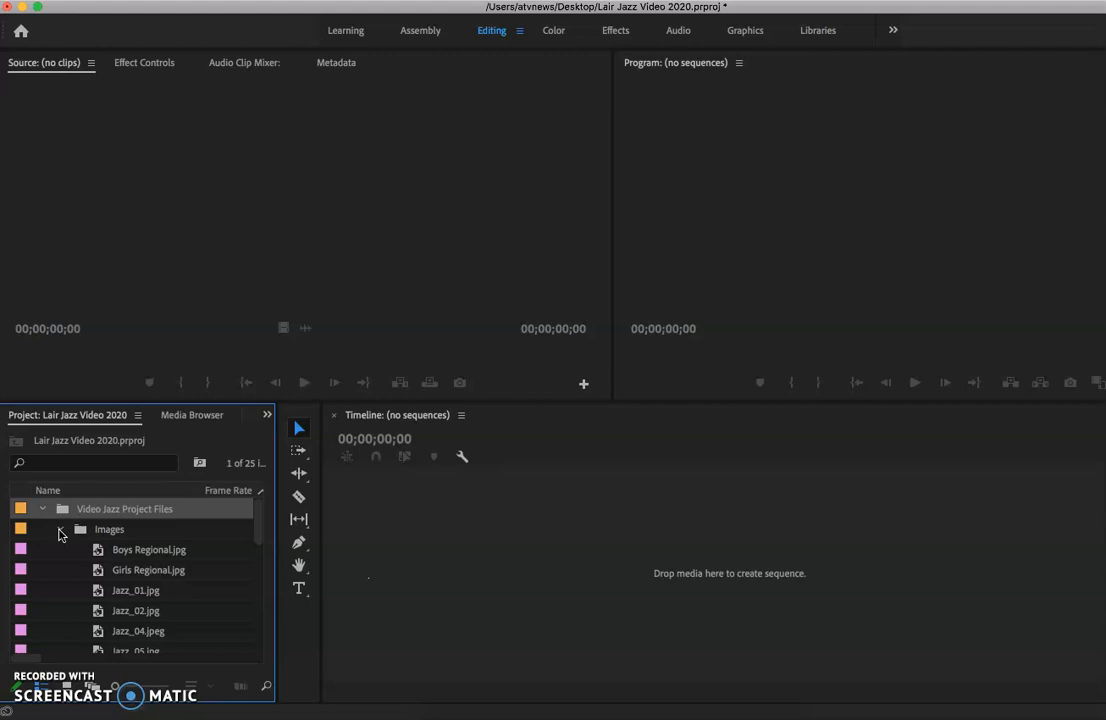
left_click(60, 531)
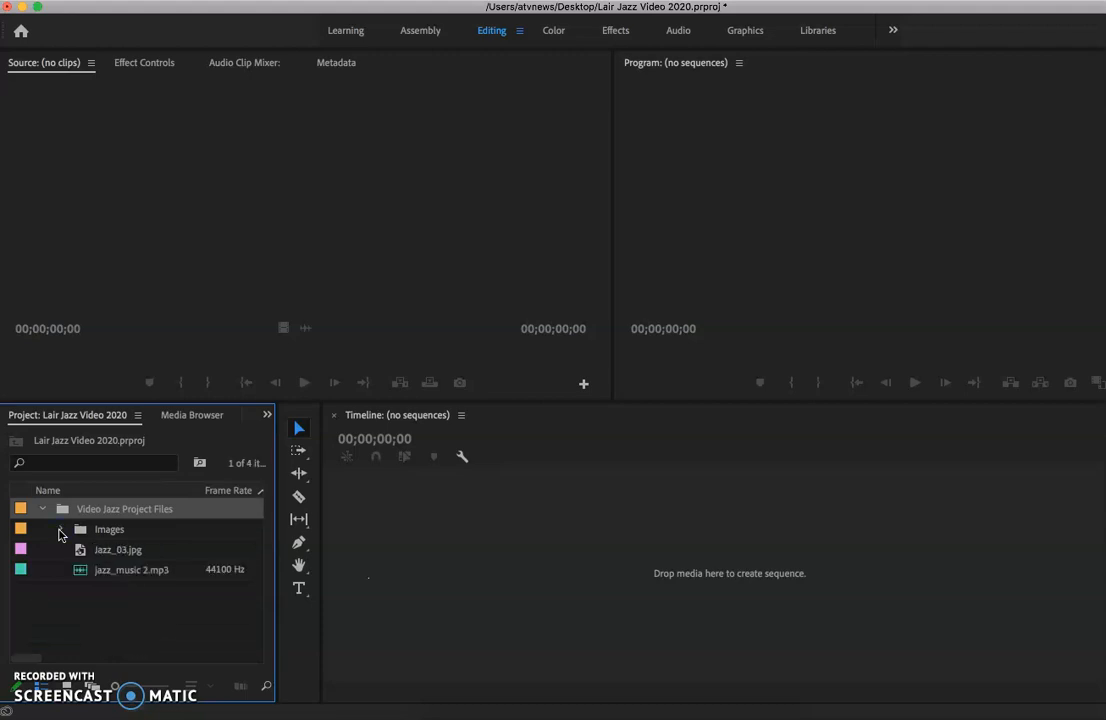
- Create a sequence by placing jazz_music 2.mp3 at the start of audio track A1 in the empty timeline
left_click(53, 588)
left_click(88, 573)
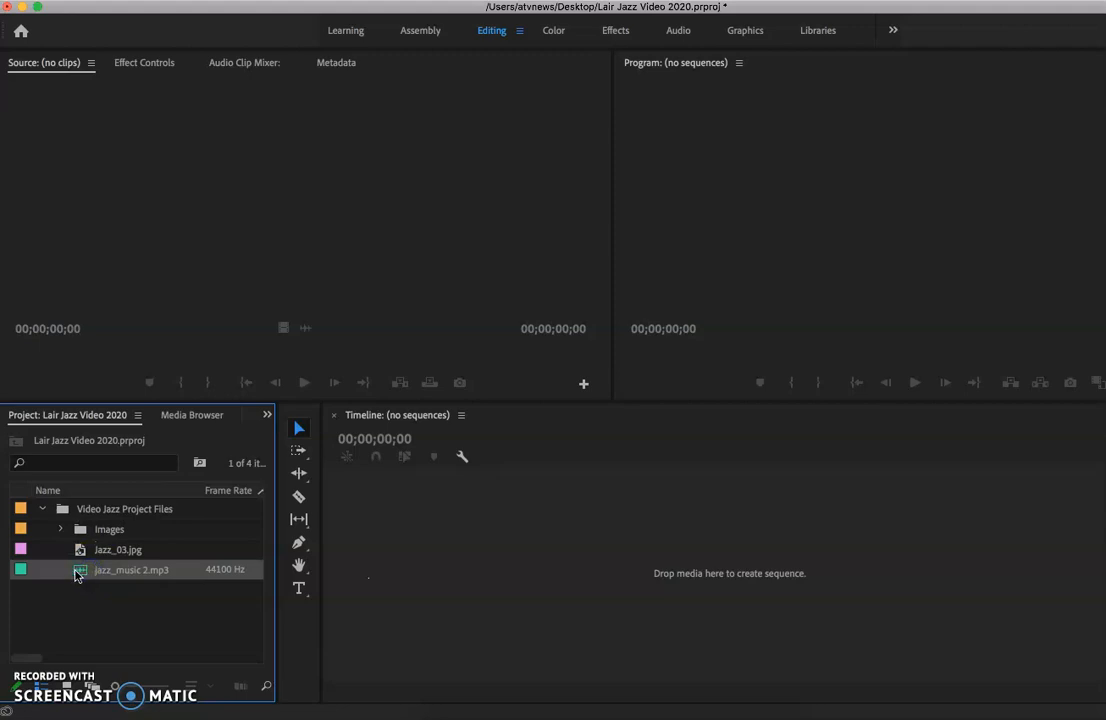
left_click(76, 574)
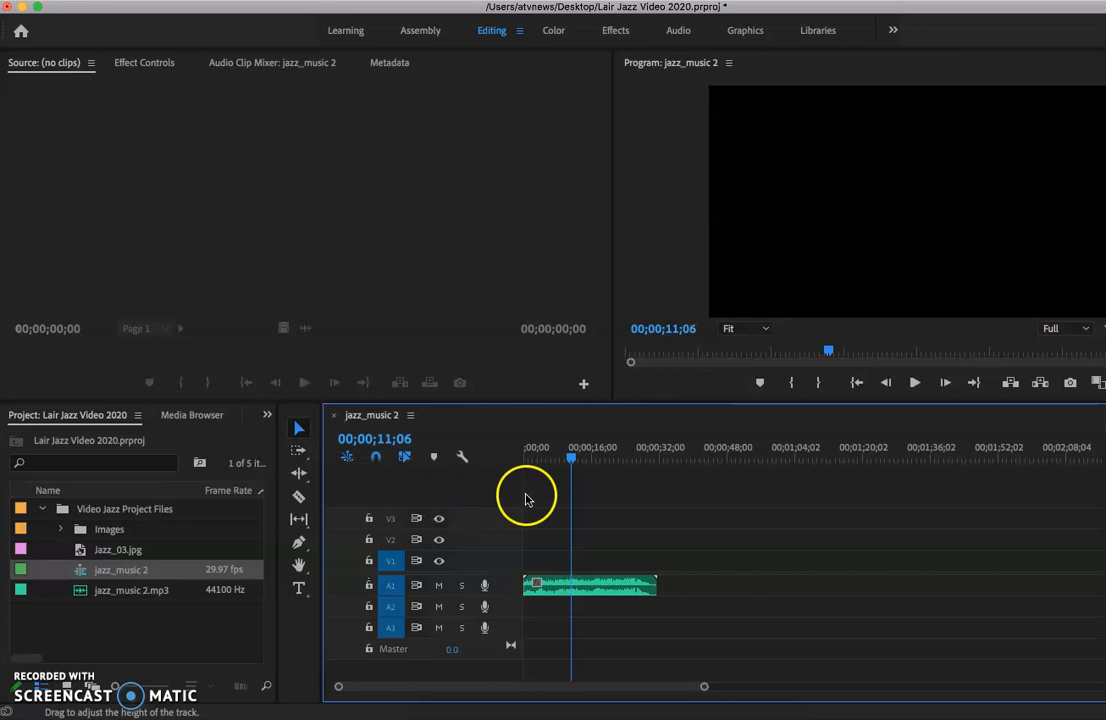
- Move the playhead to 00;00;29;08 and fit the entire jazz music clip in the timeline view
left_click_drag(570, 460, 537, 511)
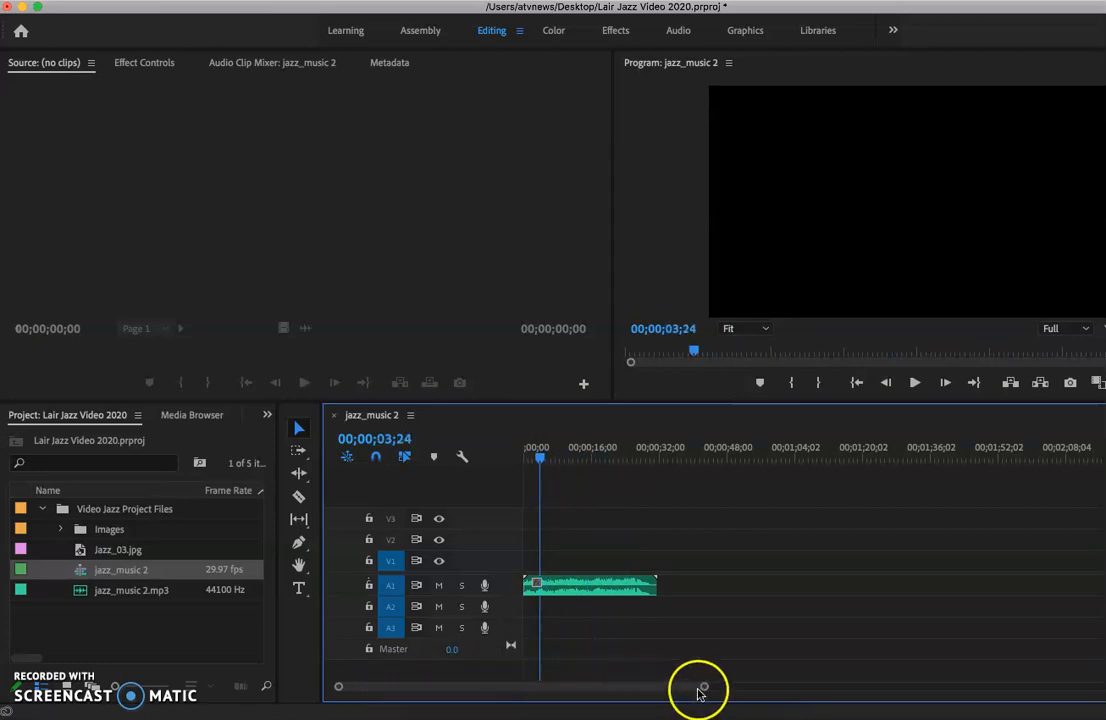
left_click_drag(705, 689, 626, 701)
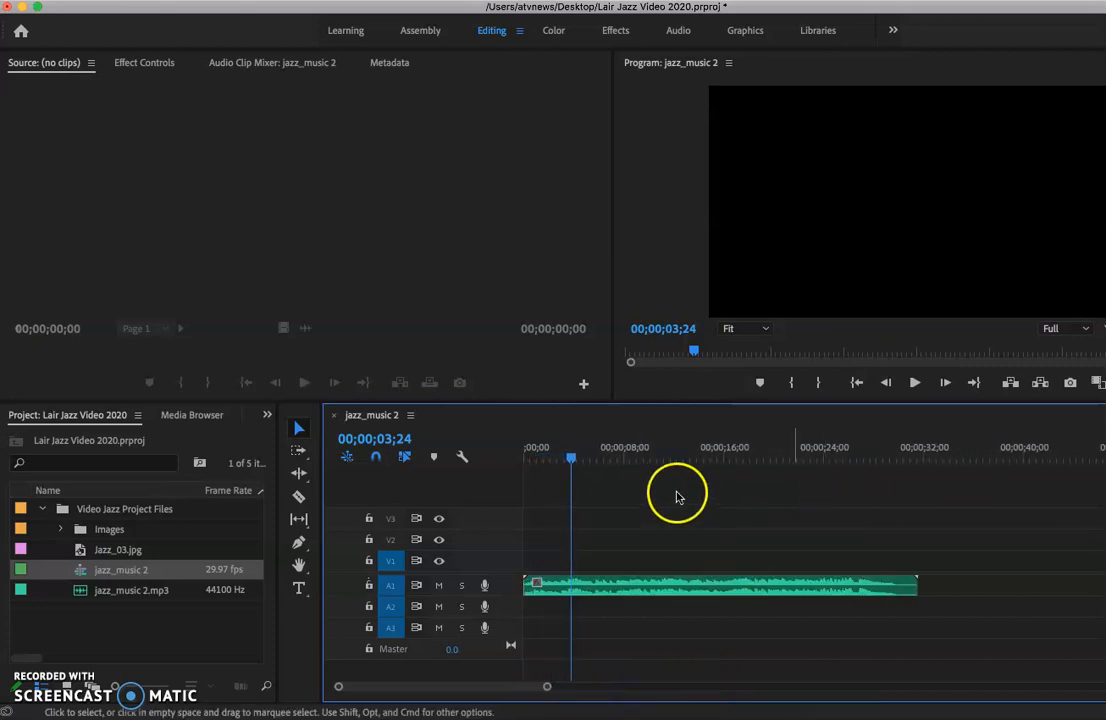
left_click_drag(573, 460, 894, 486)
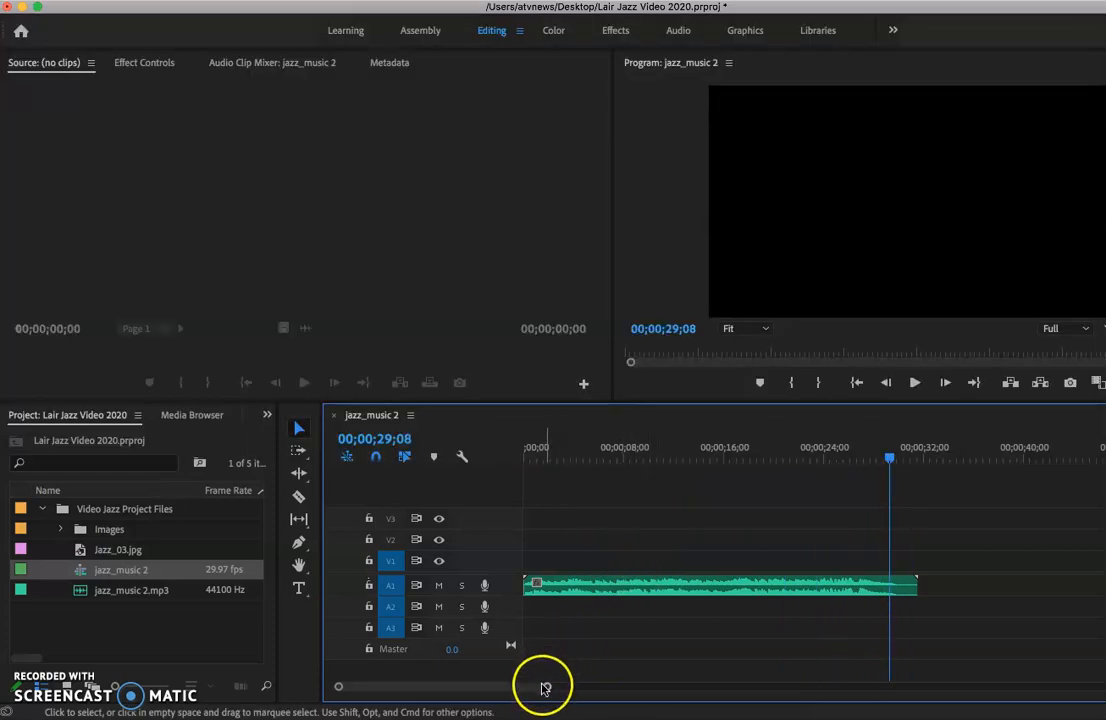
left_click_drag(545, 688, 616, 683)
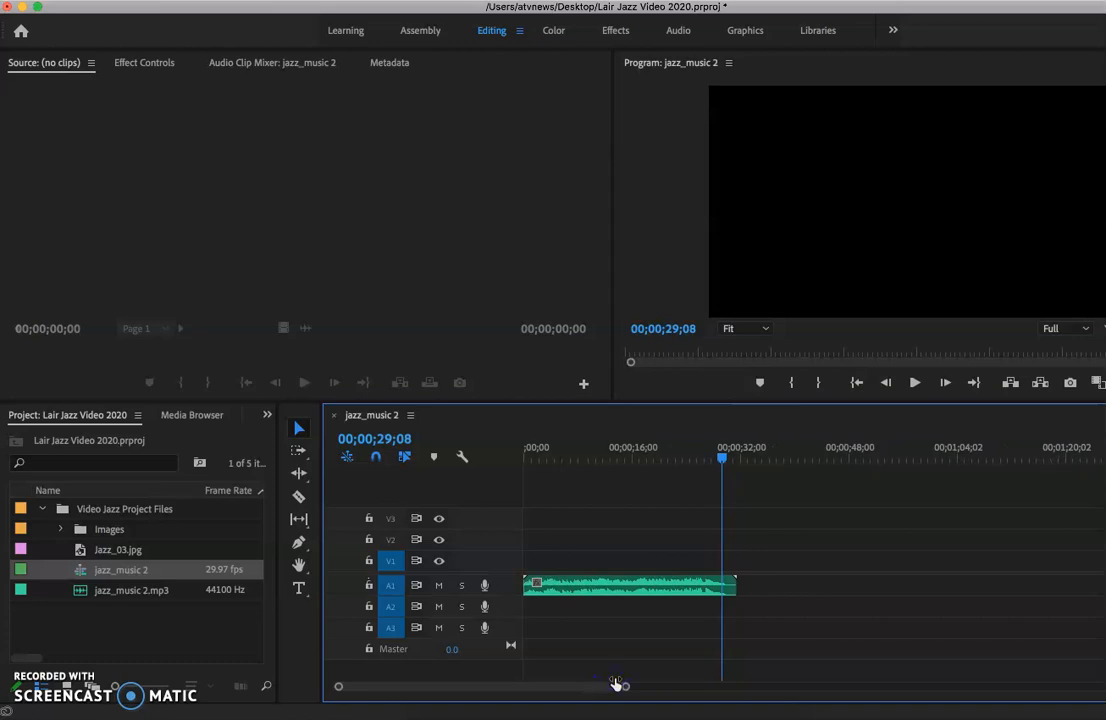
key("backslash")
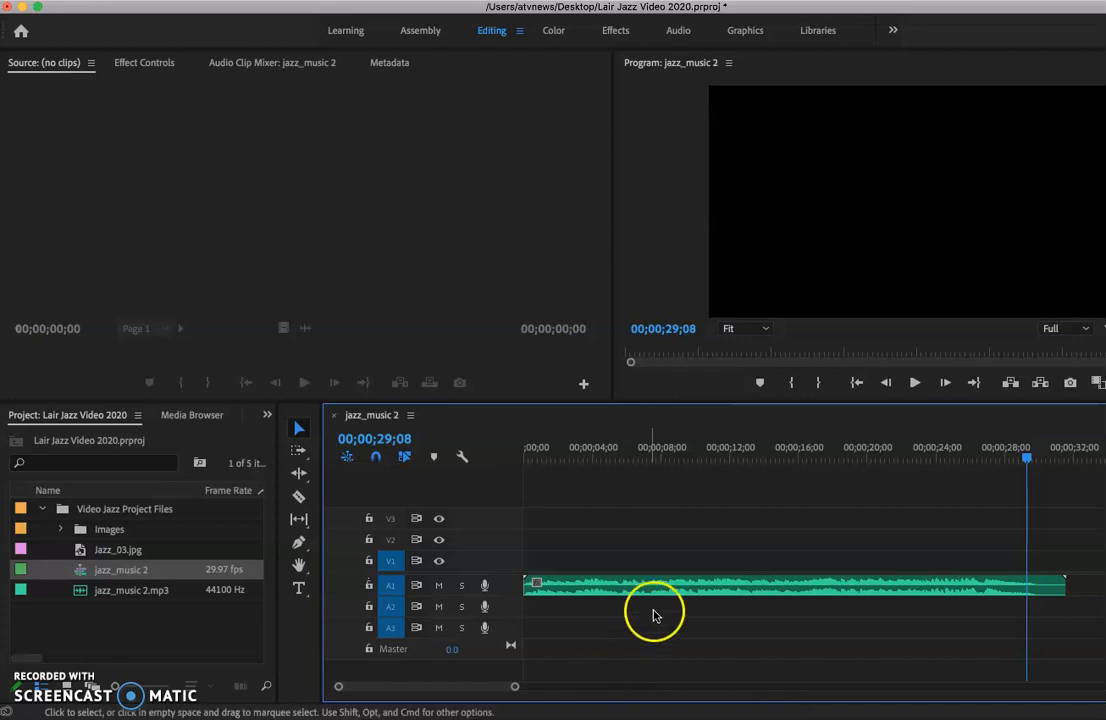
left_click(586, 252)
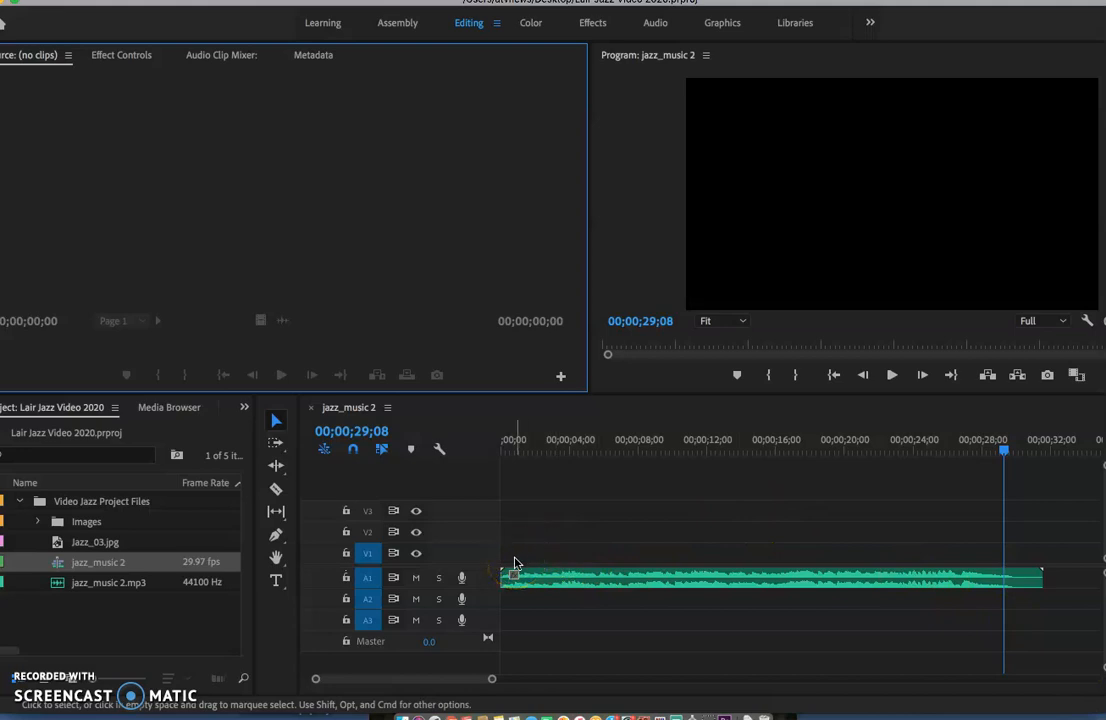
left_click(367, 553)
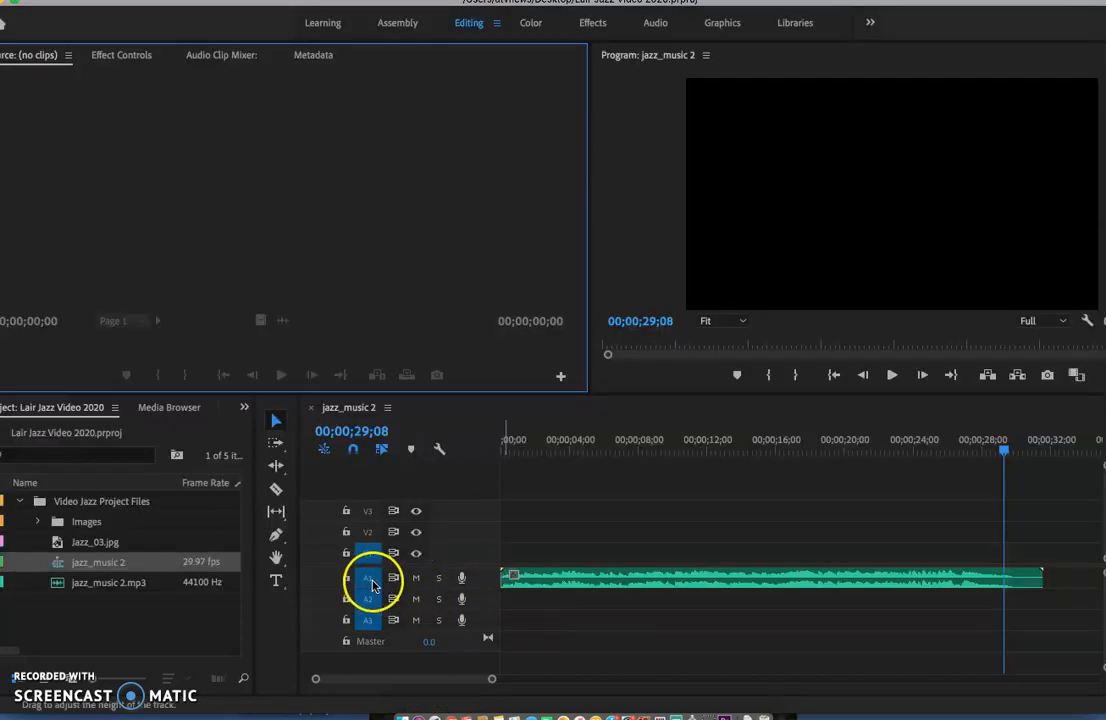
left_click(369, 585)
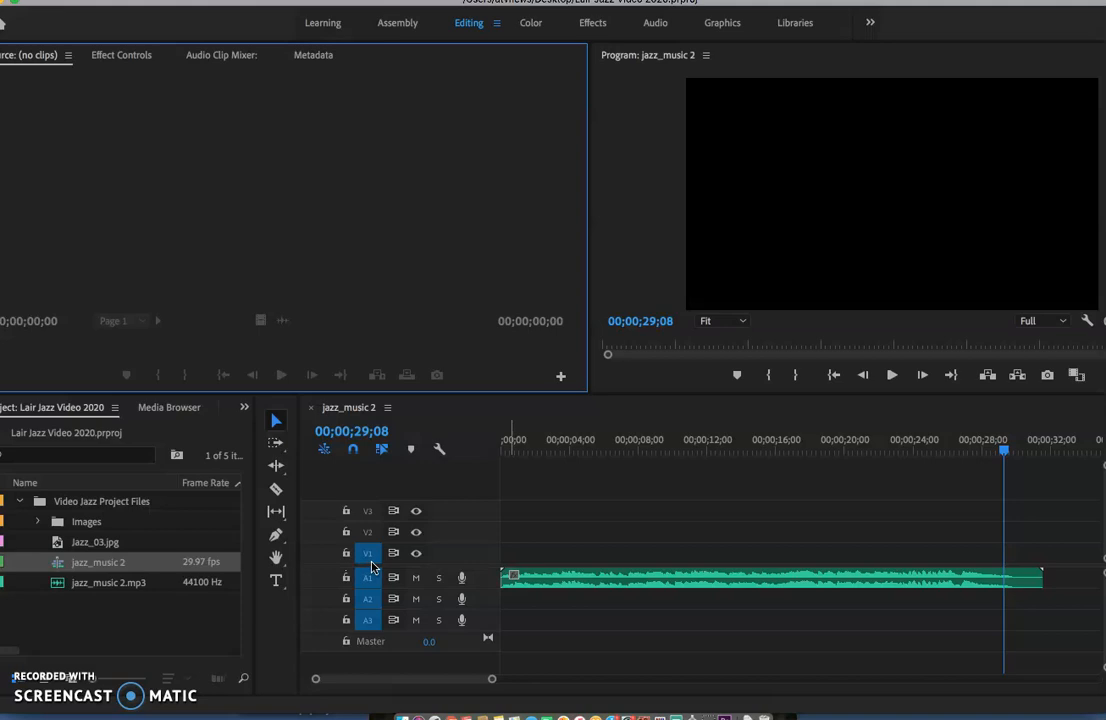
- Expand the Images bin and preview Jazz_01.jpg, Jazz_04.jpeg, Jazz_05.jpg, Jazz_06.jpg and Jazz_07.jpg in the Source Monitor
left_click(53, 522)
left_click(35, 522)
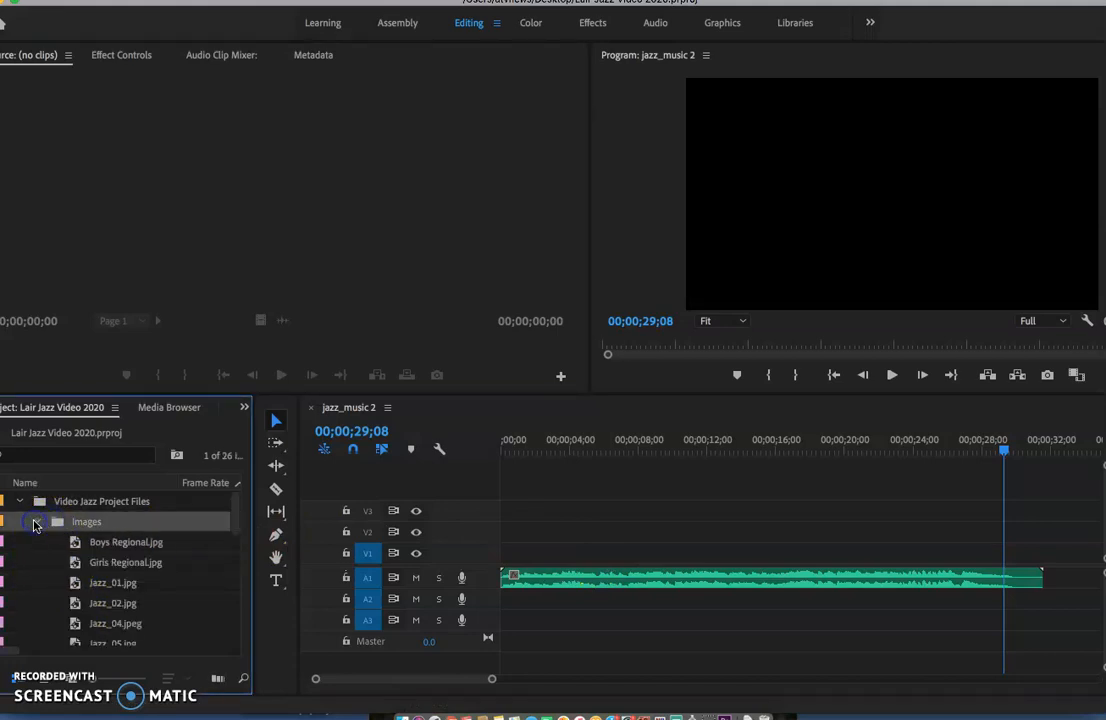
left_click(77, 586)
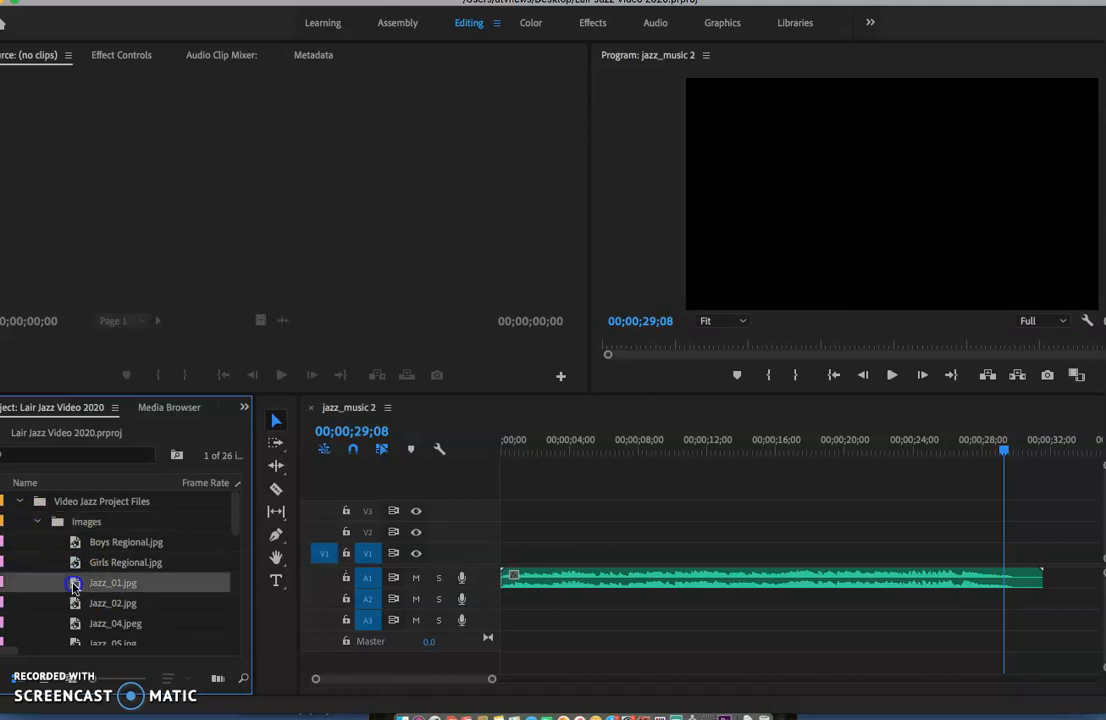
double_click(73, 587)
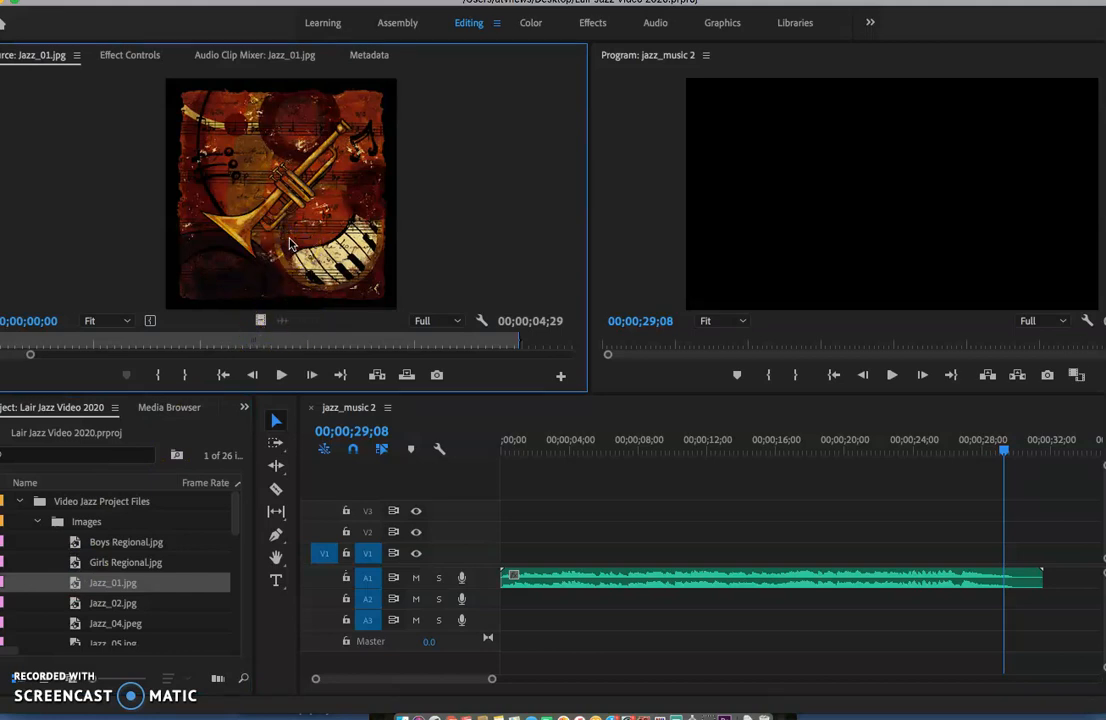
left_click(236, 508)
left_click_drag(236, 508, 236, 527)
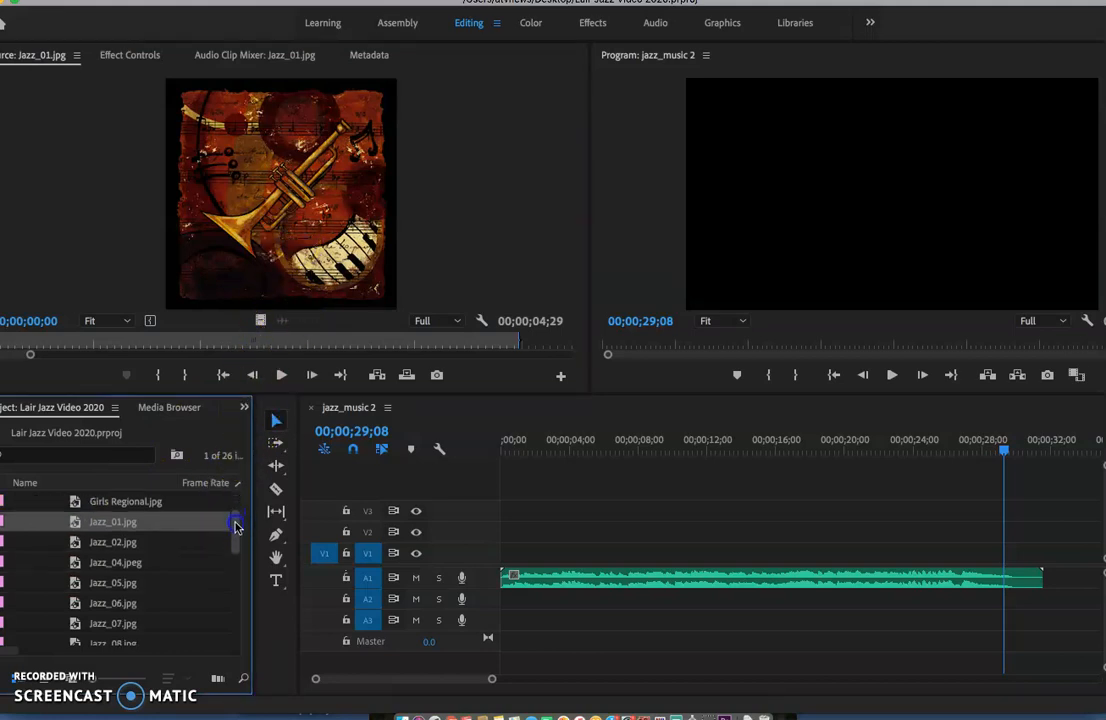
double_click(76, 565)
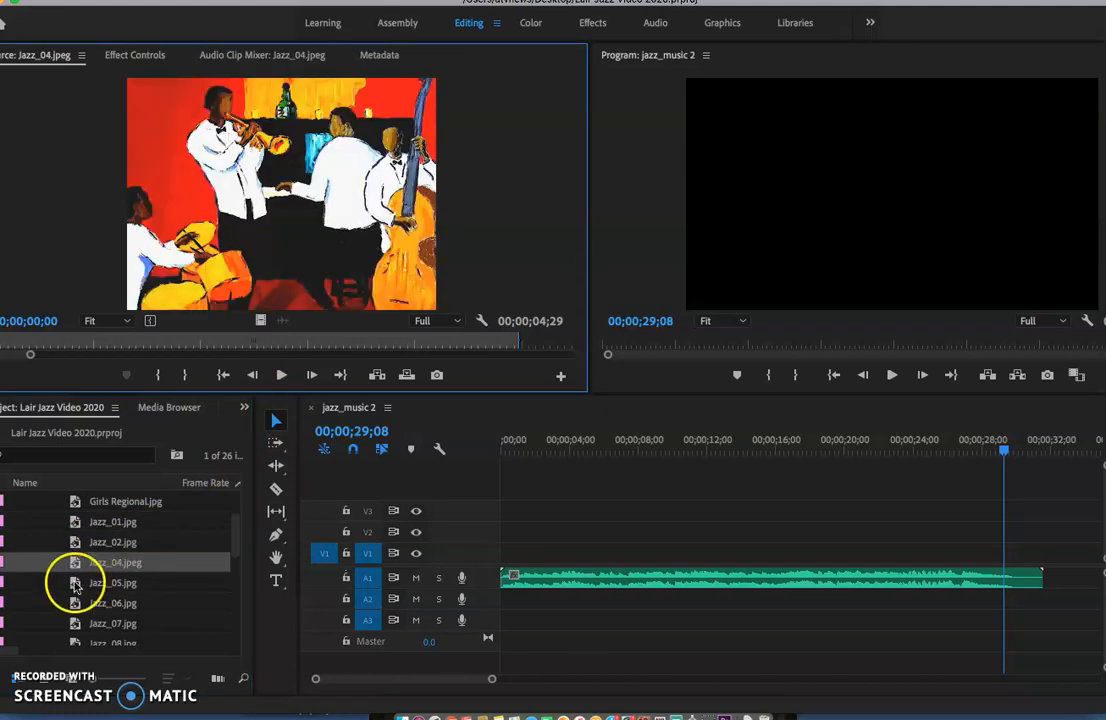
double_click(76, 585)
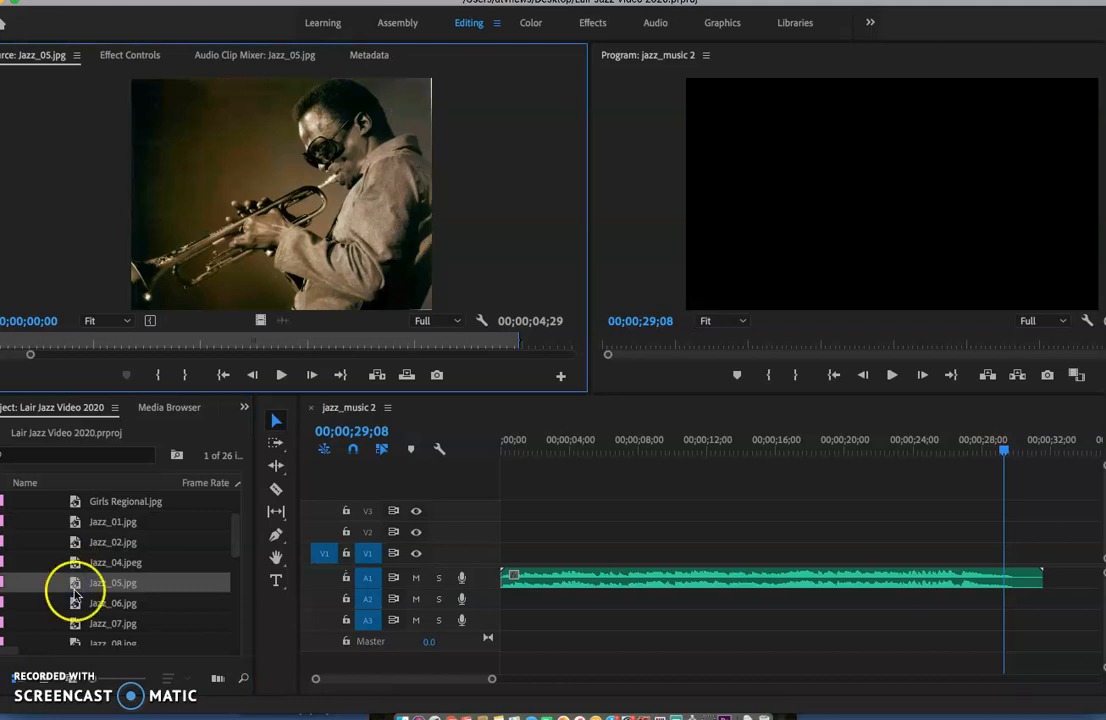
double_click(74, 604)
double_click(73, 624)
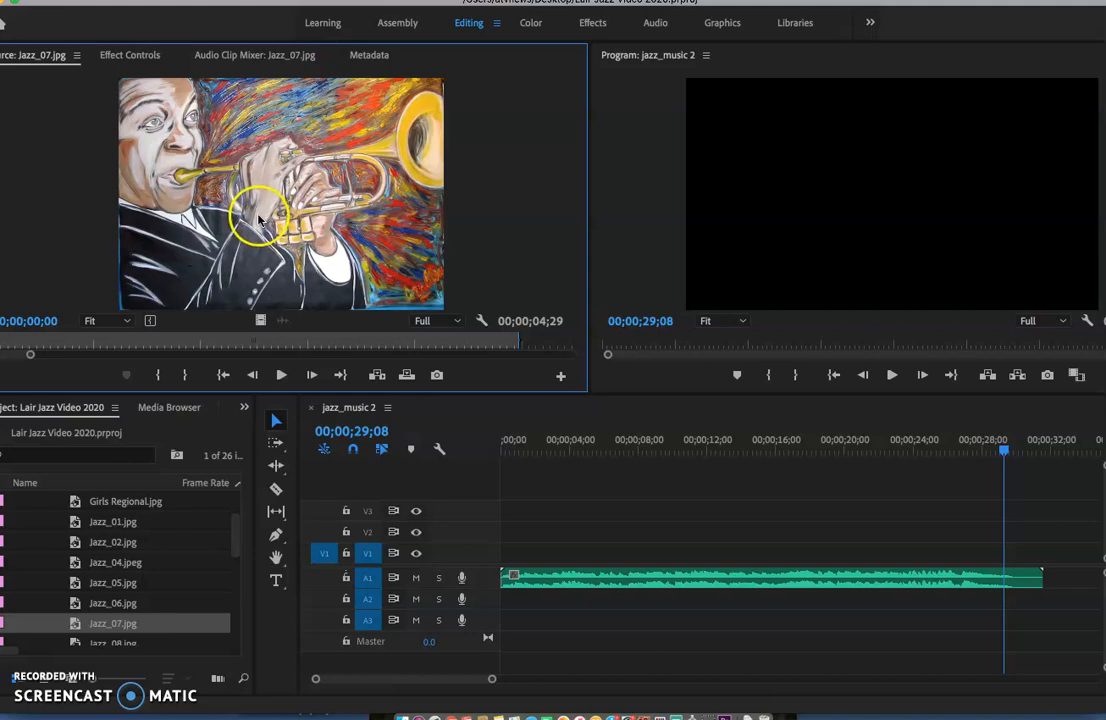
- Place Jazz_07.jpg at the start of video track V1 and preview the sequence at 00;00;02;09
left_click(779, 179)
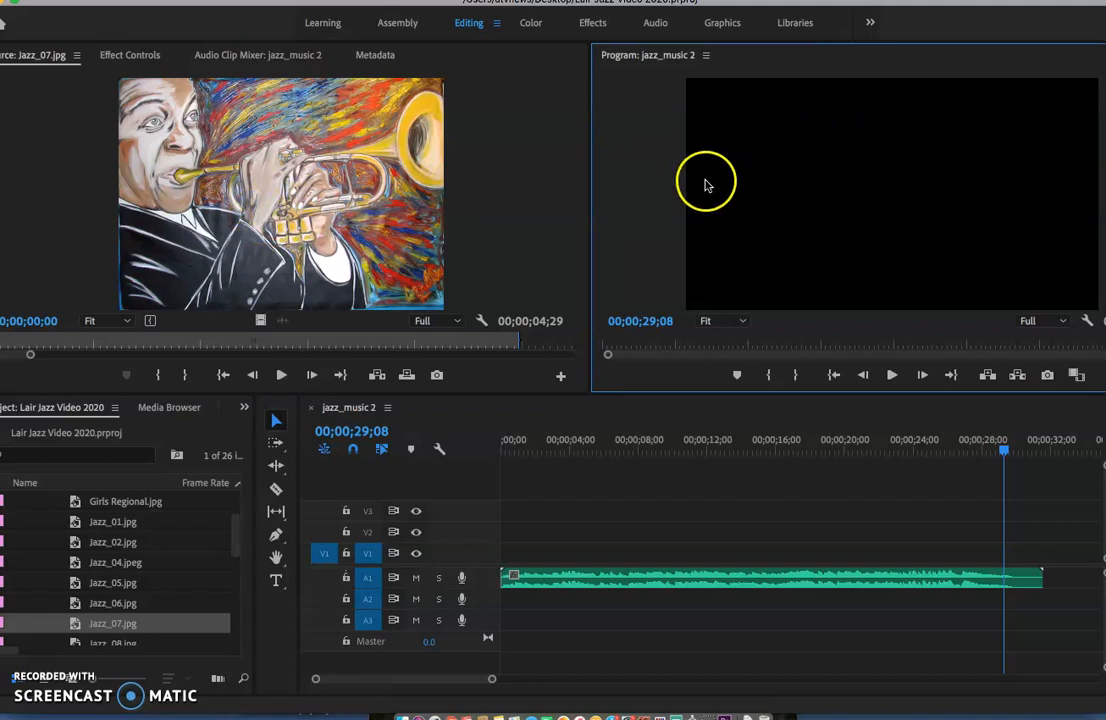
left_click(194, 177)
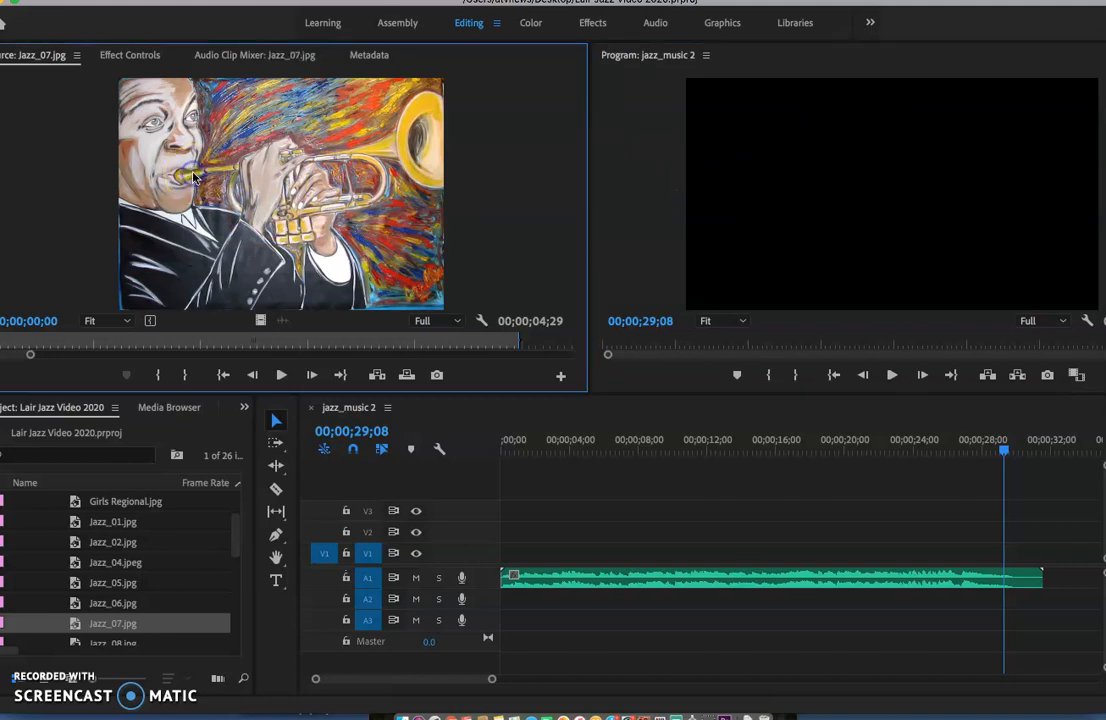
left_click_drag(194, 177, 508, 550)
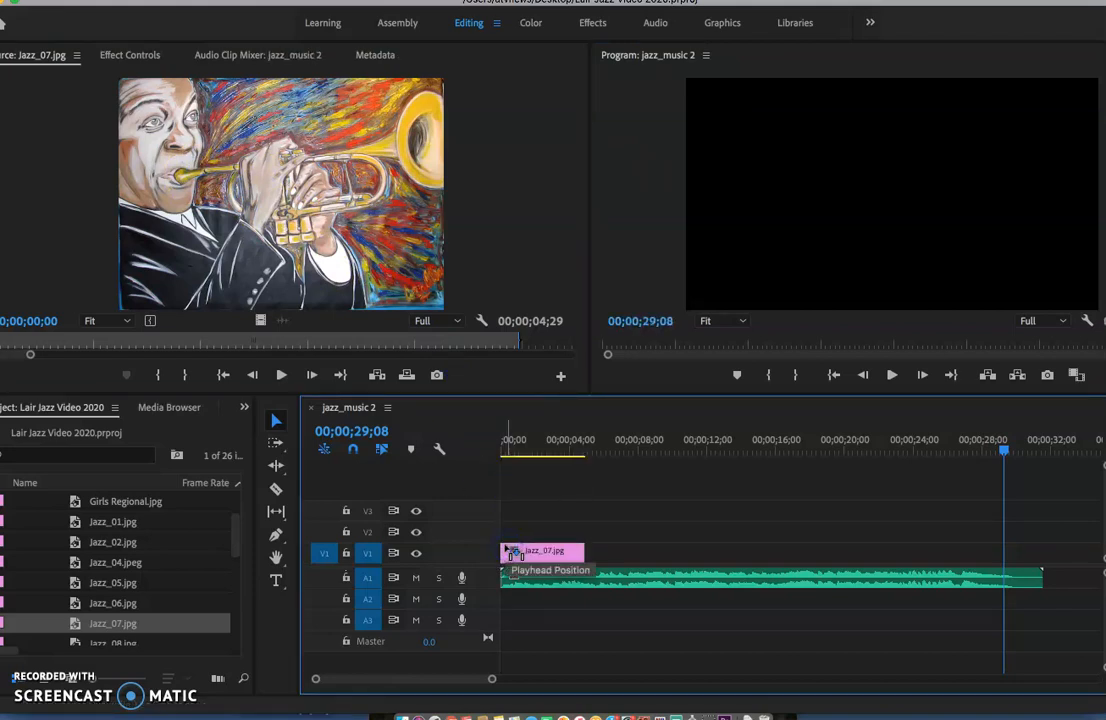
mouse_move(1002, 450)
left_mouse_down()
mouse_move(891, 439)
mouse_move(537, 447)
left_mouse_up()
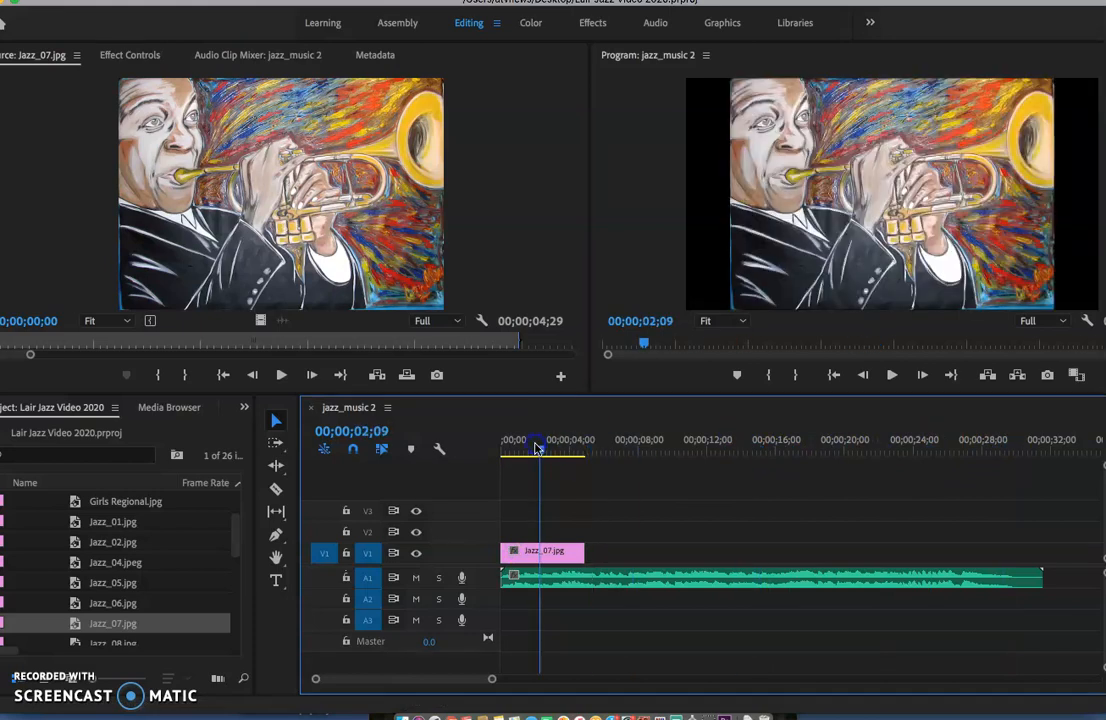
left_click(810, 248)
left_click(787, 252)
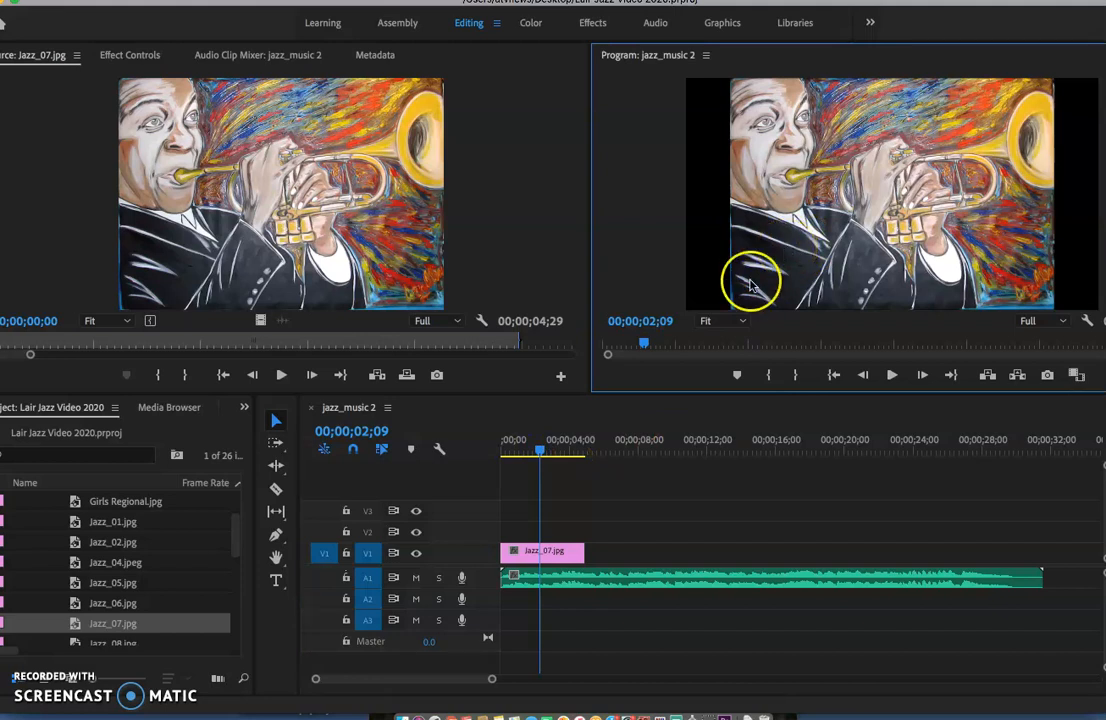
- Play the sequence from the start up to 00;00;01;12 and trim the end of the Jazz_07.jpg clip to that point
left_click_drag(540, 455, 488, 460)
key("space")
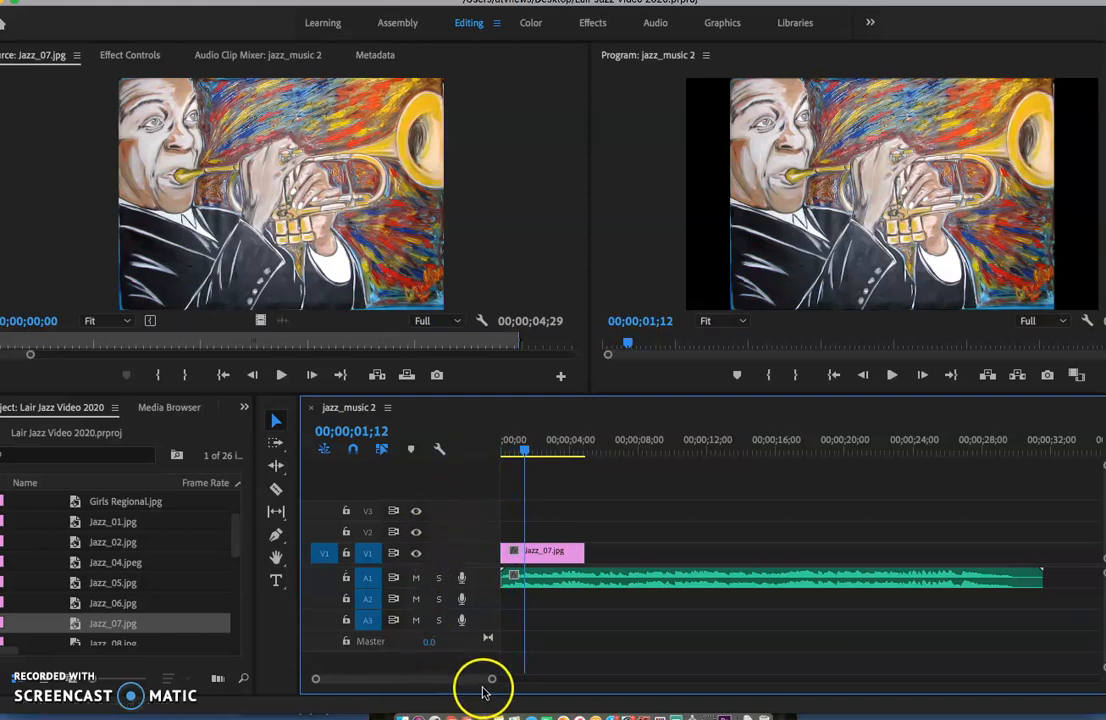
left_click_drag(492, 680, 454, 683)
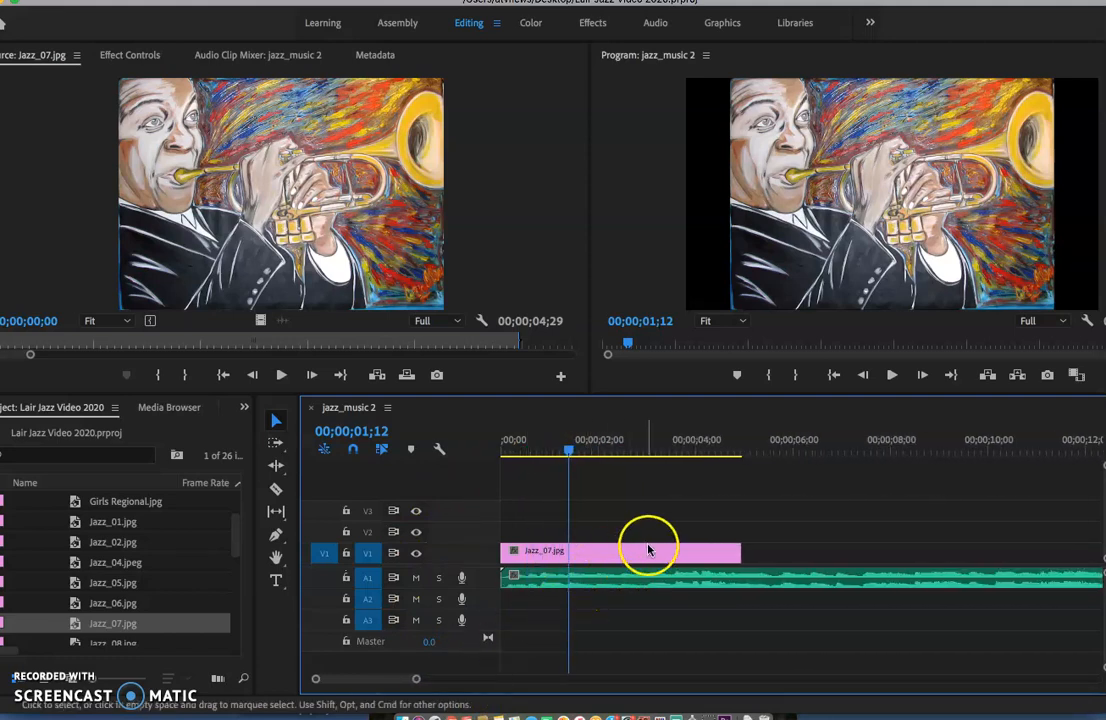
left_click_drag(735, 551, 567, 551)
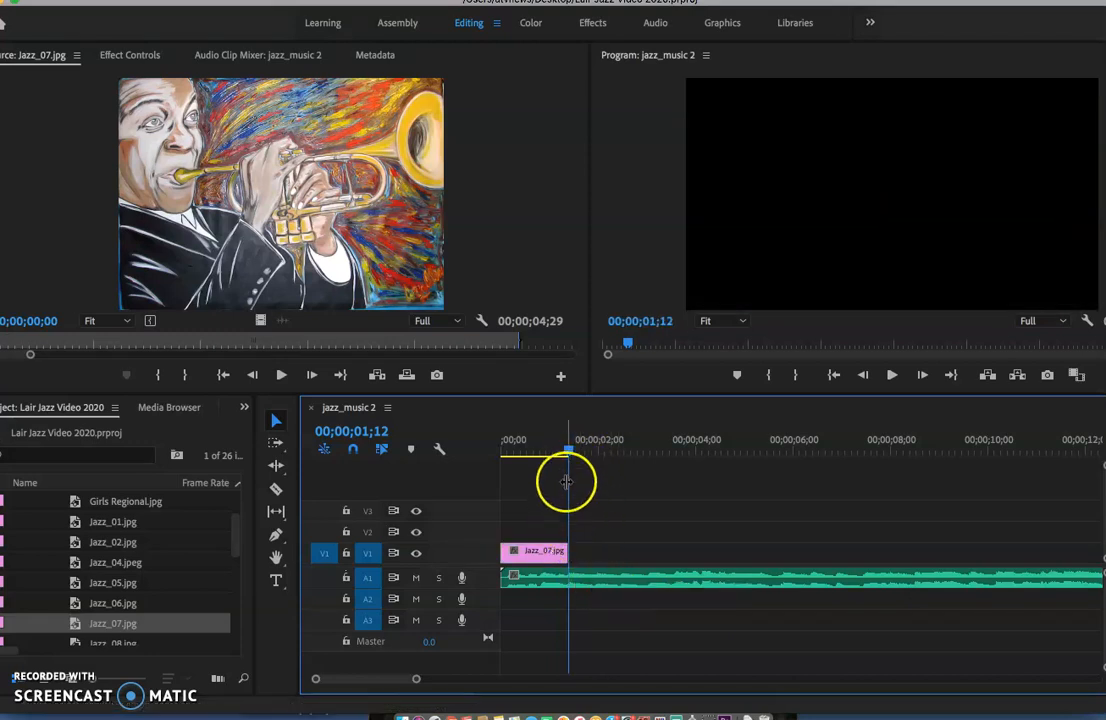
- Play the sequence from the start to check the trimmed Jazz_07.jpg clip against the music, and return the playhead to 00;00;00;00
left_click_drag(570, 452, 481, 467)
key("space")
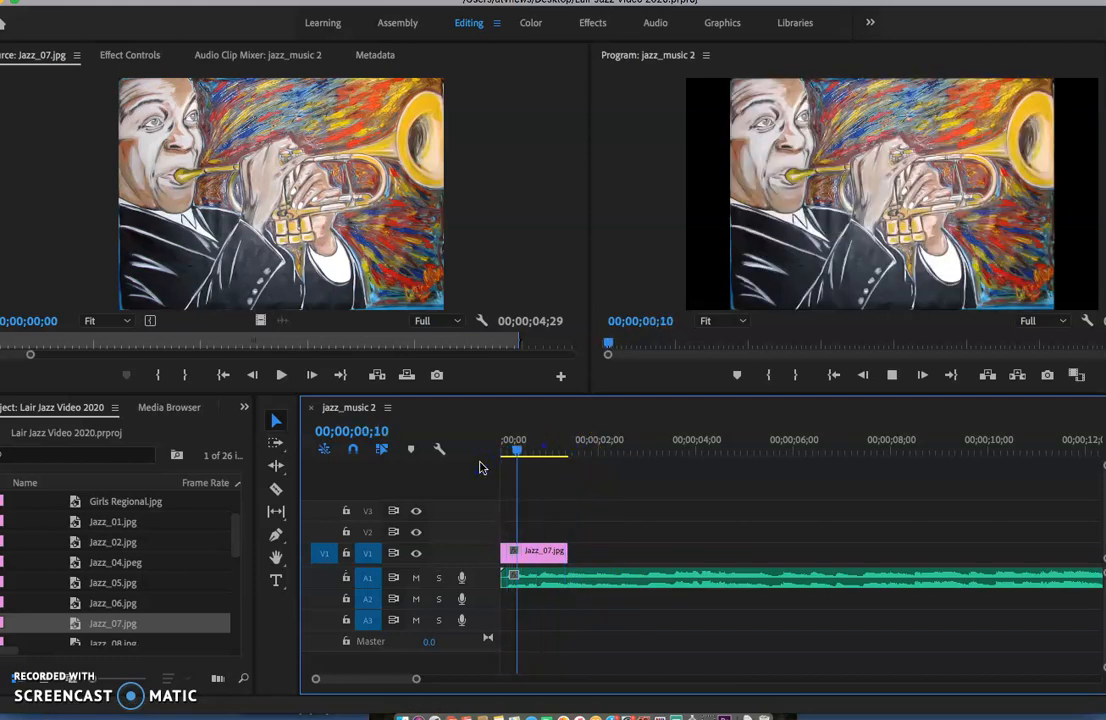
key("space")
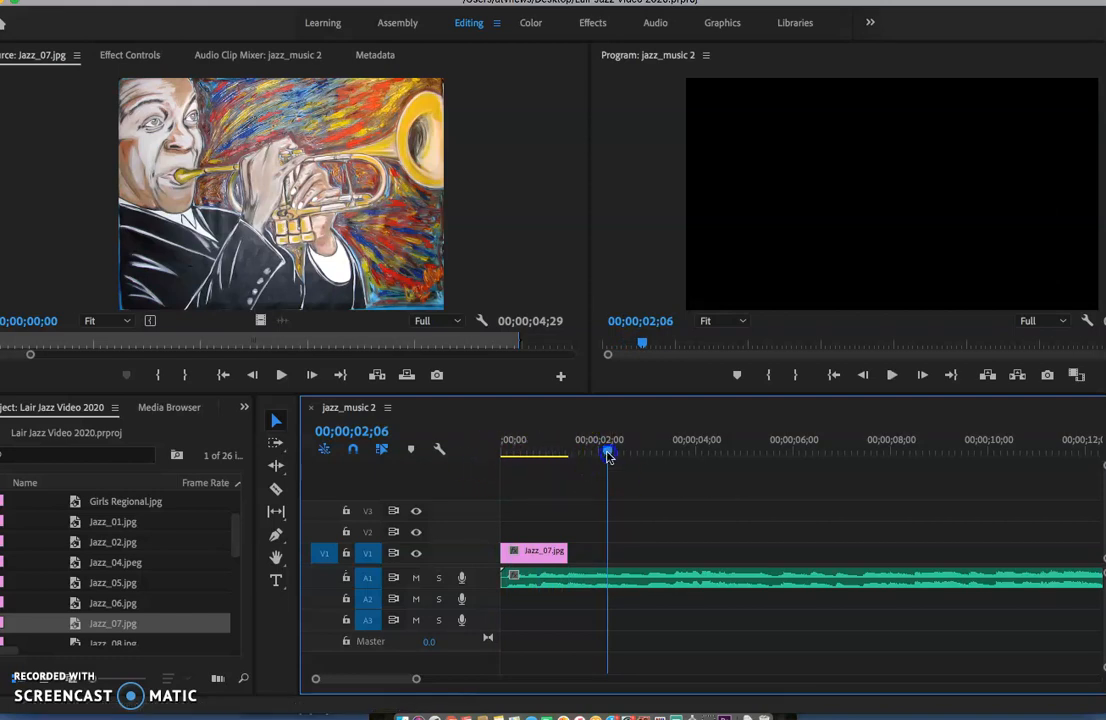
left_click(519, 476)
left_click_drag(519, 476, 474, 483)
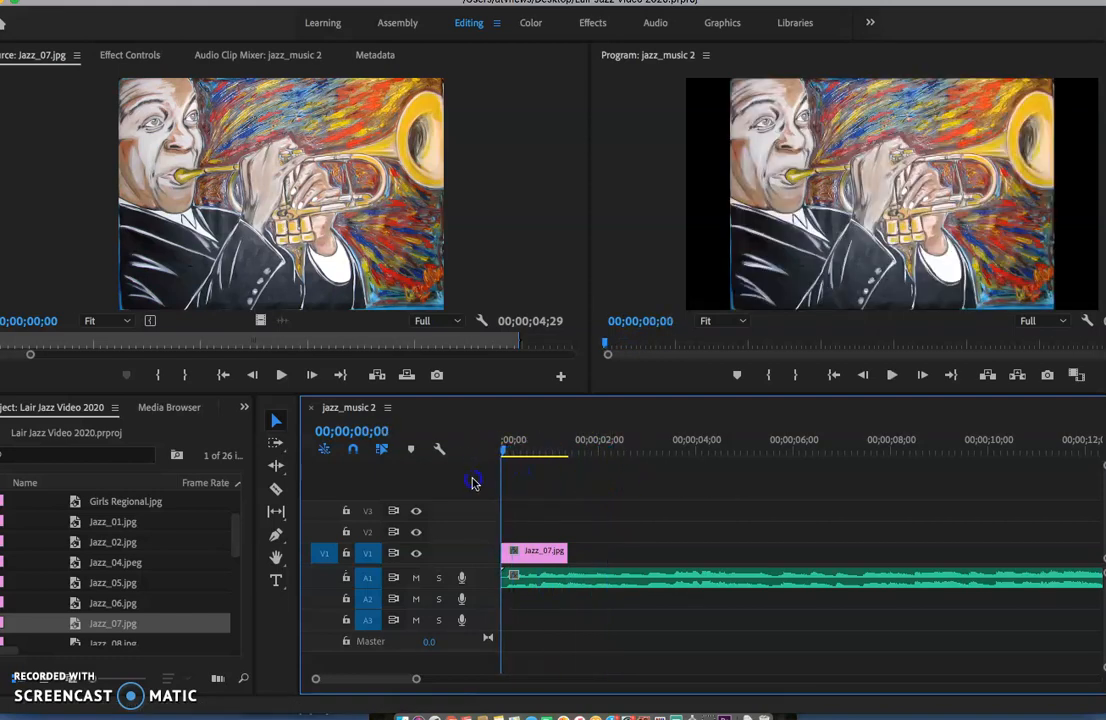
- Place Jazz_05.jpg directly after Jazz_07.jpg on track V1 and trim its end to 00;00;02;17
double_click(71, 628)
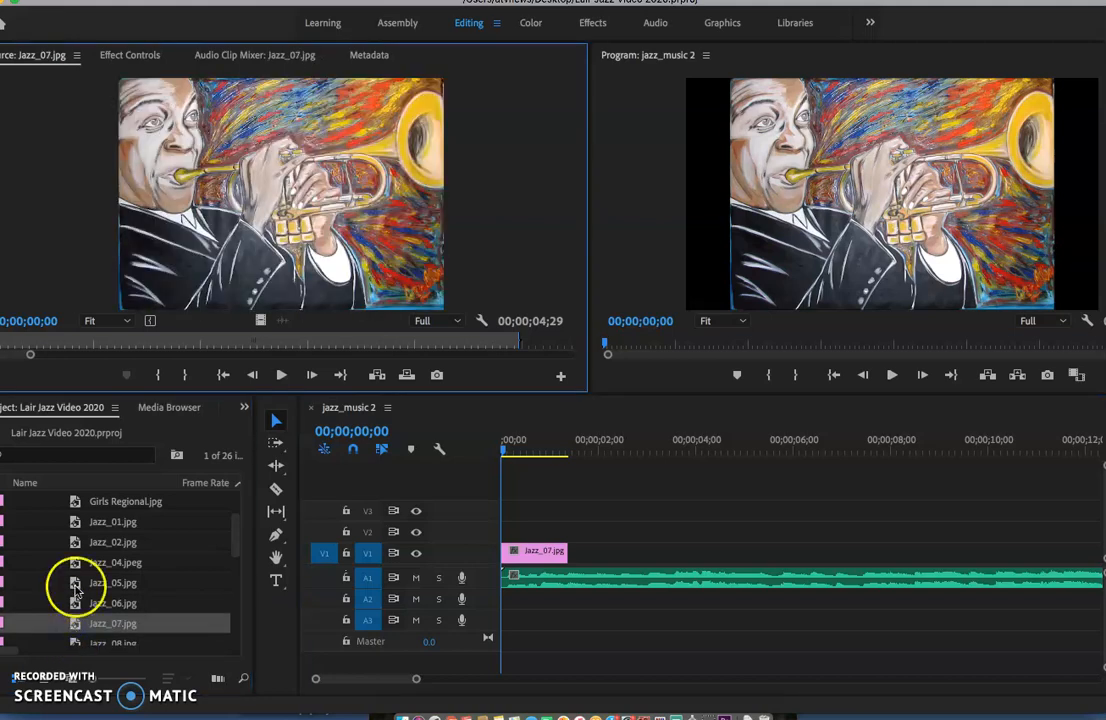
double_click(75, 584)
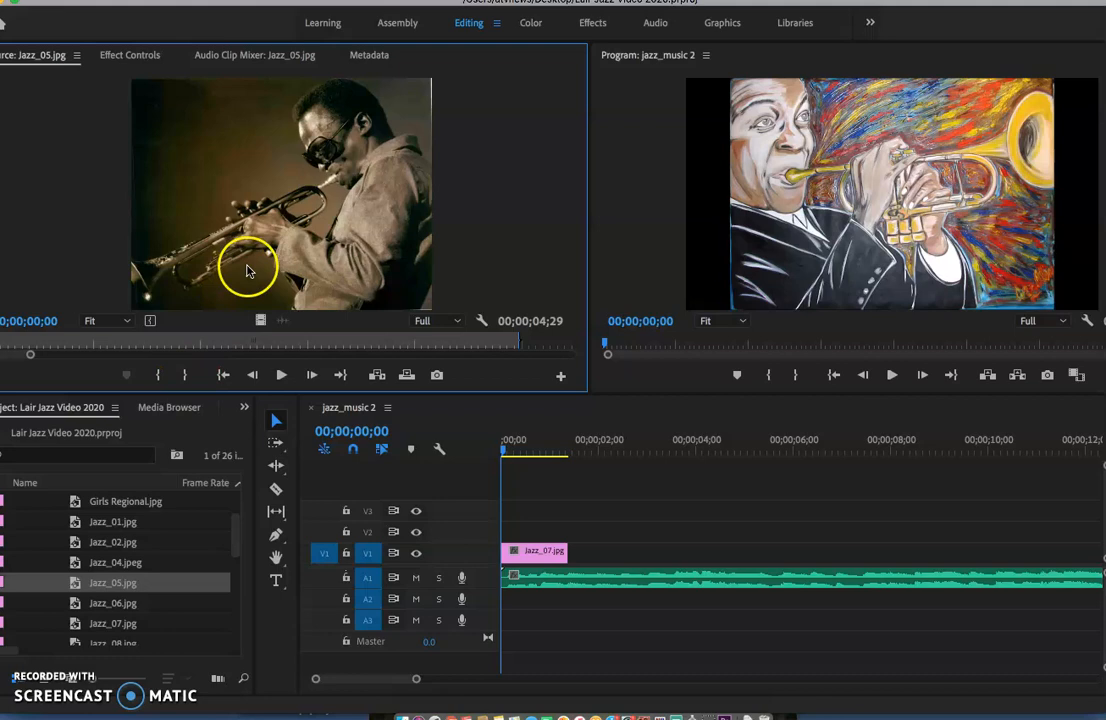
left_click_drag(235, 173, 442, 263)
left_click_drag(551, 392, 574, 558)
key("space")
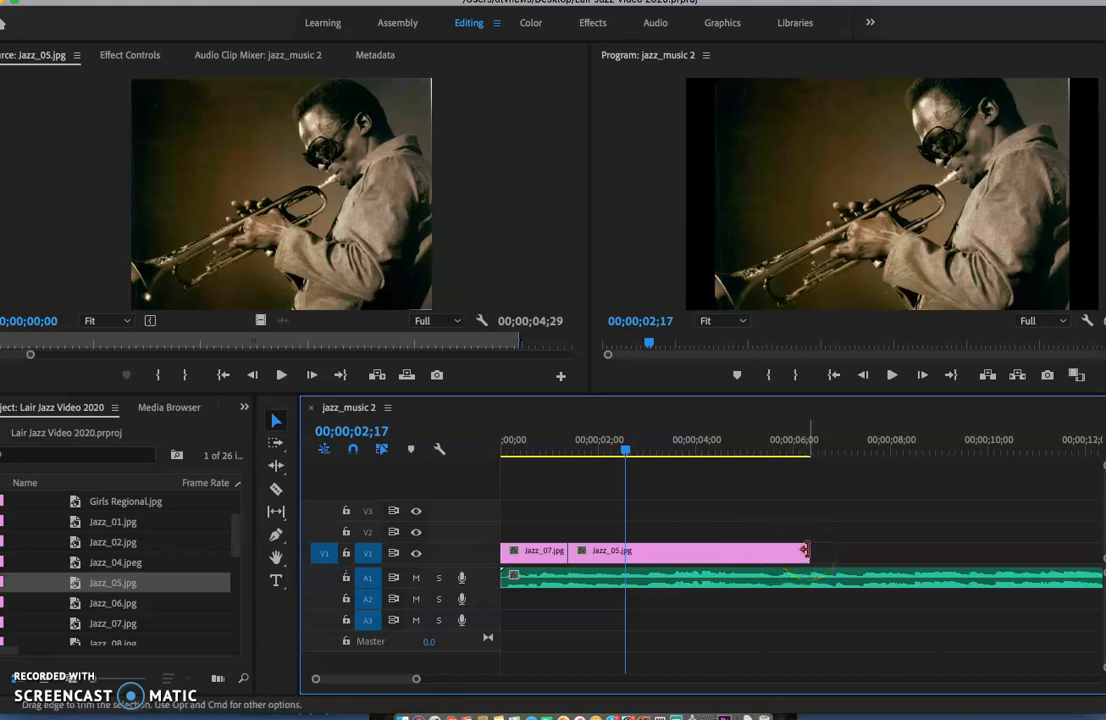
left_click_drag(806, 550, 626, 556)
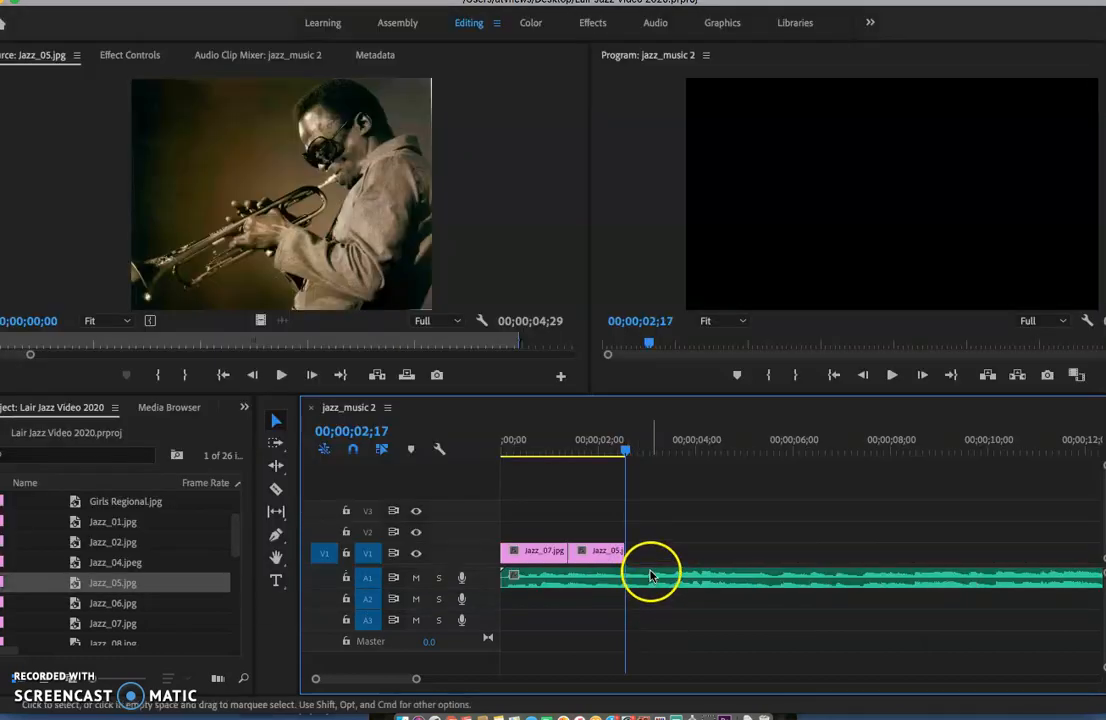
- Place Jazz_09.jpg directly after the Jazz_05.jpg clip on track V1
left_click_drag(233, 548, 236, 570)
double_click(77, 585)
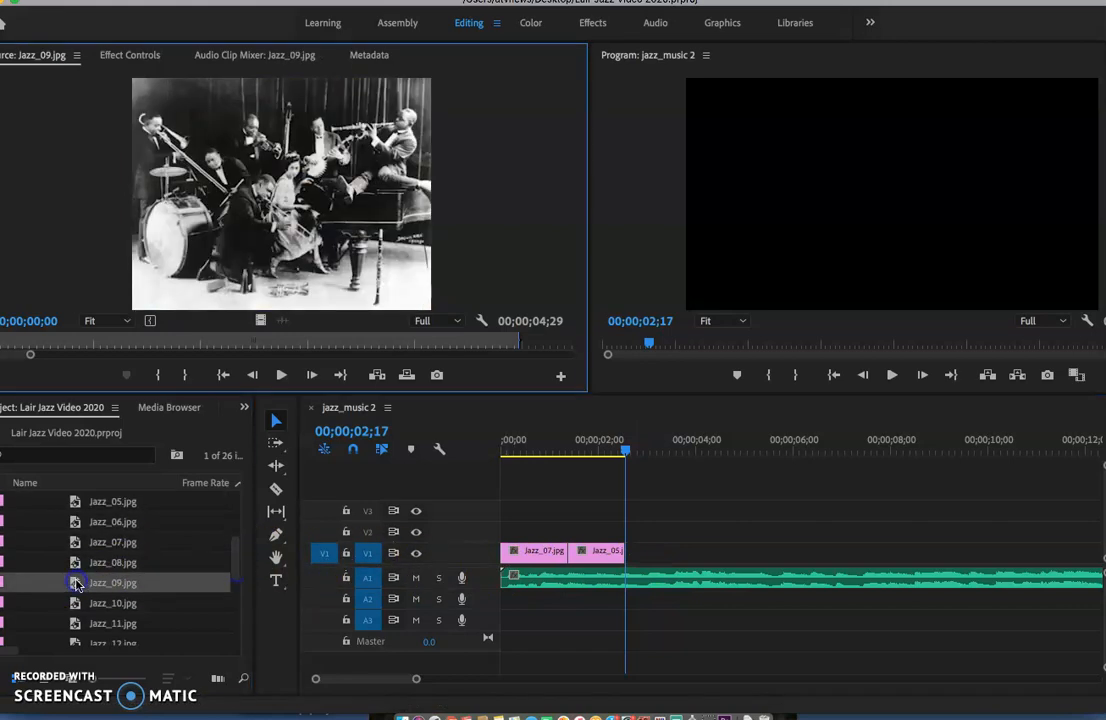
left_click_drag(237, 210, 634, 553)
left_click(625, 450)
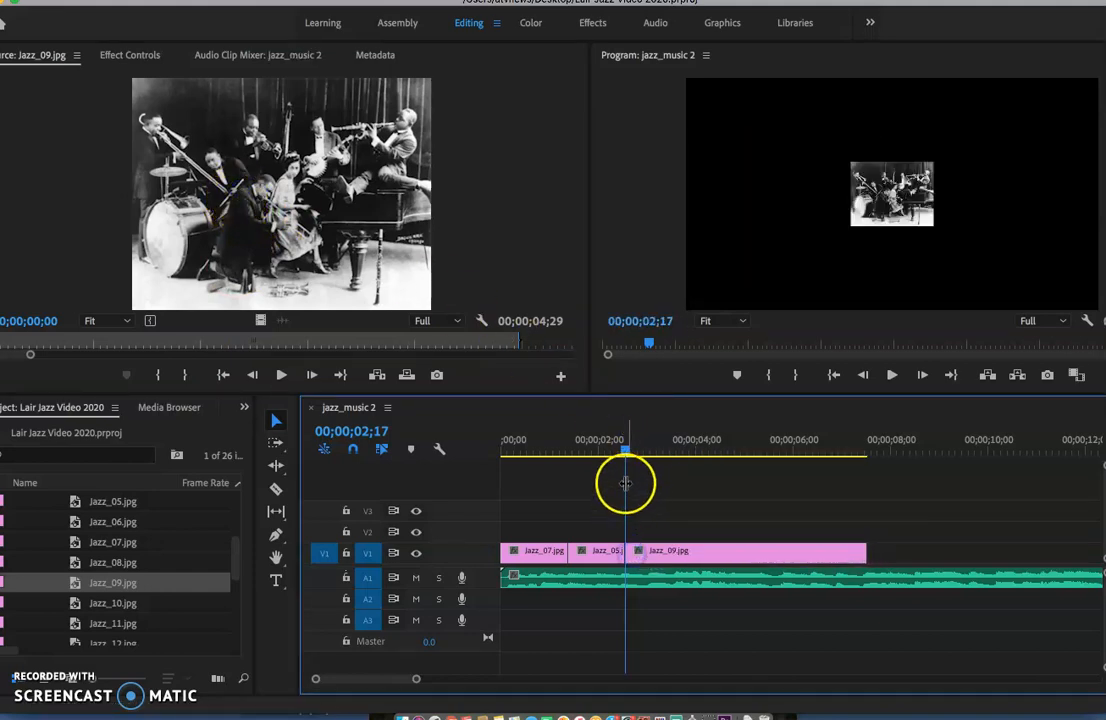
- Play the sequence from the start up to 00;00;03;18 and trim the end of the Jazz_09.jpg clip to that point
left_click_drag(604, 453, 500, 462)
key("space")
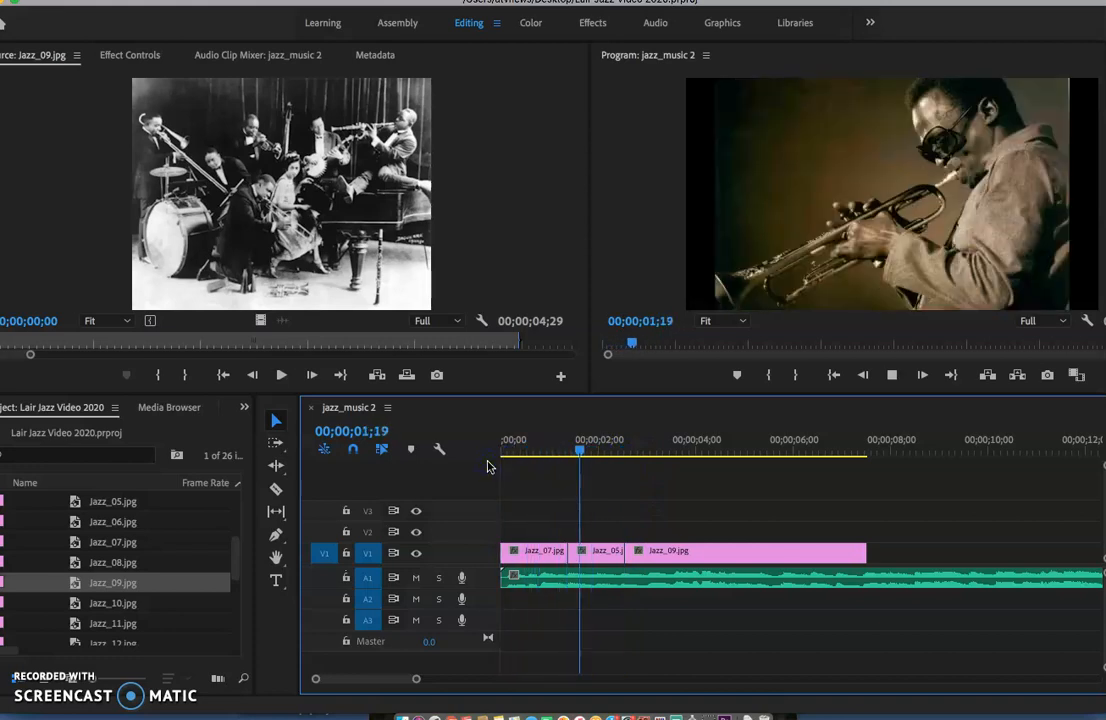
key("space")
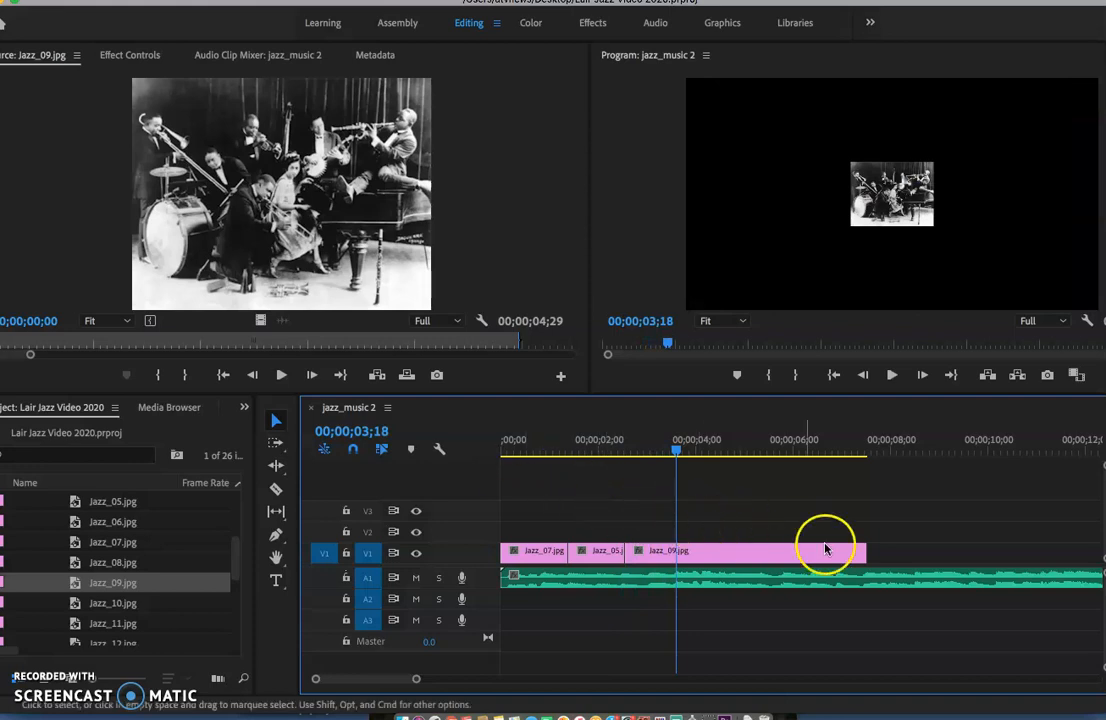
left_click_drag(864, 553, 676, 556)
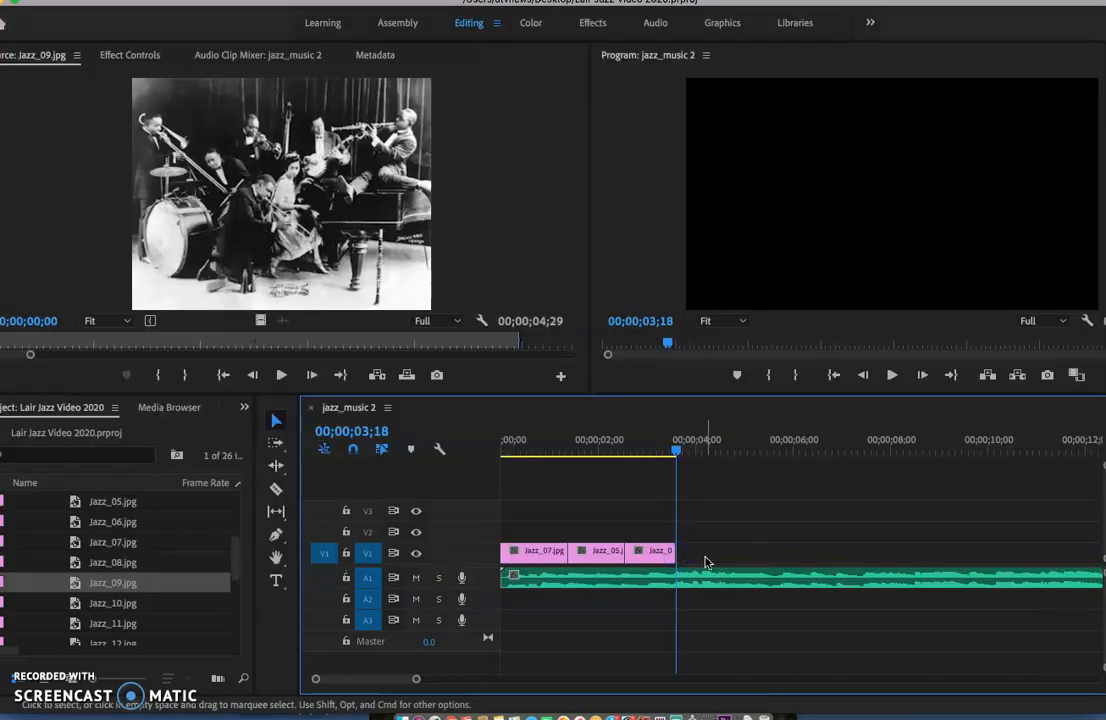
- Listen to the closing part of the music from about 00;00;23;08 to 00;00;26;26, and return the playhead to the sequence start
key("minus")
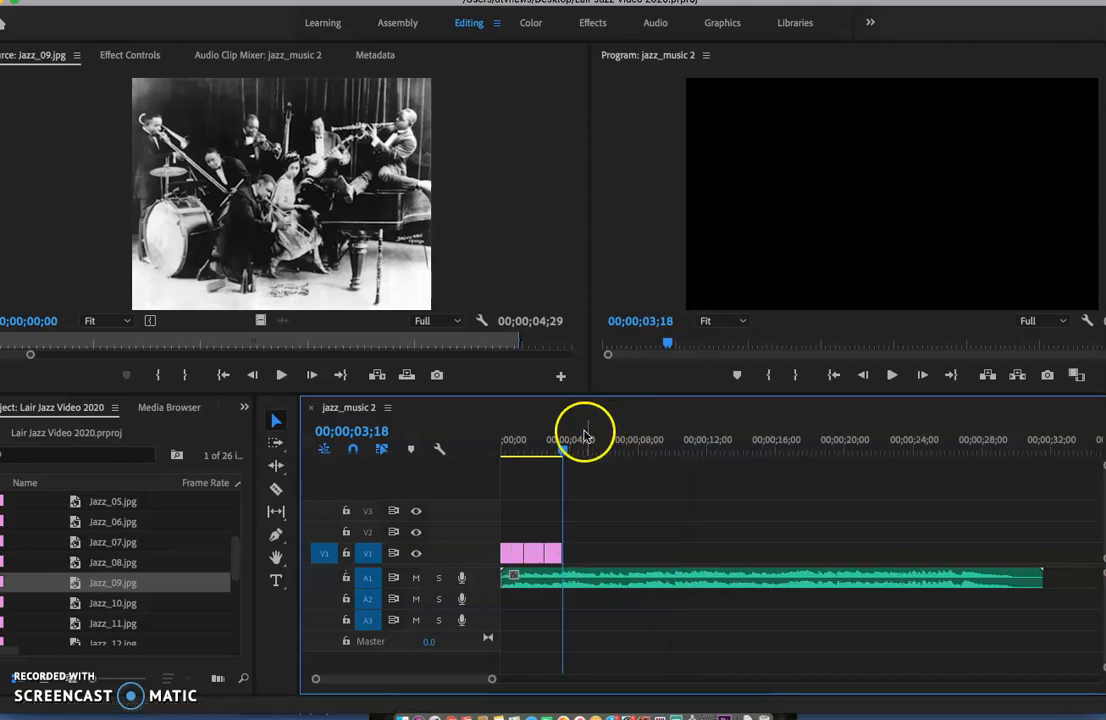
left_click_drag(563, 453, 901, 472)
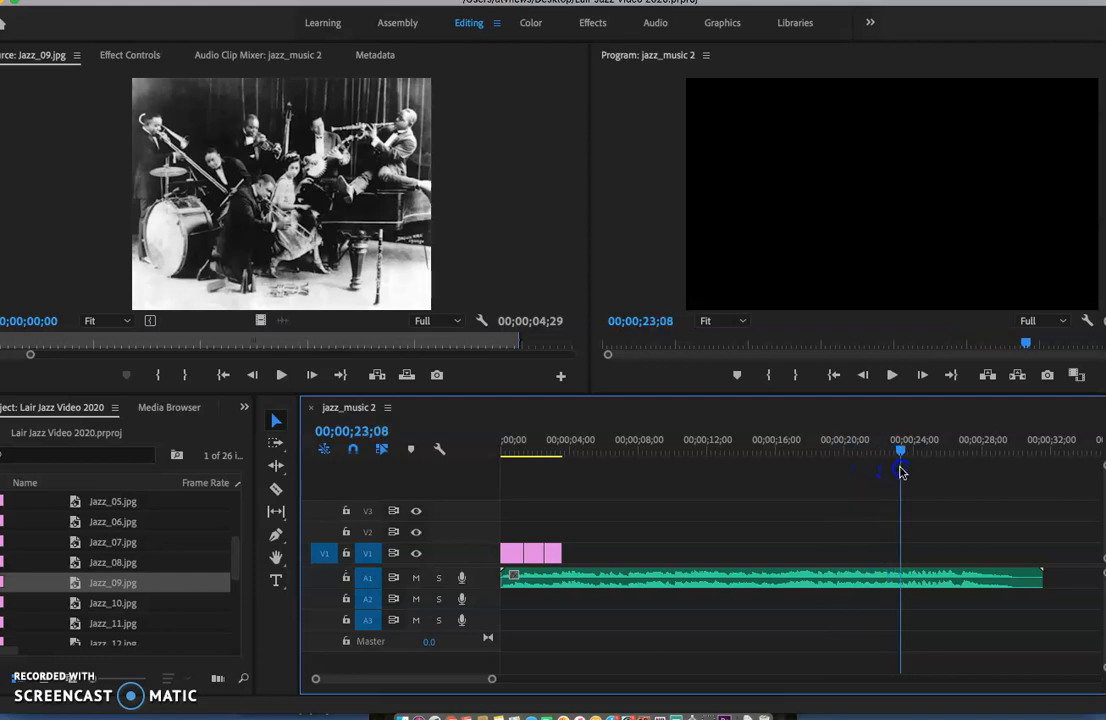
key("space")
key("space")
left_click_drag(921, 453, 868, 457)
key("space")
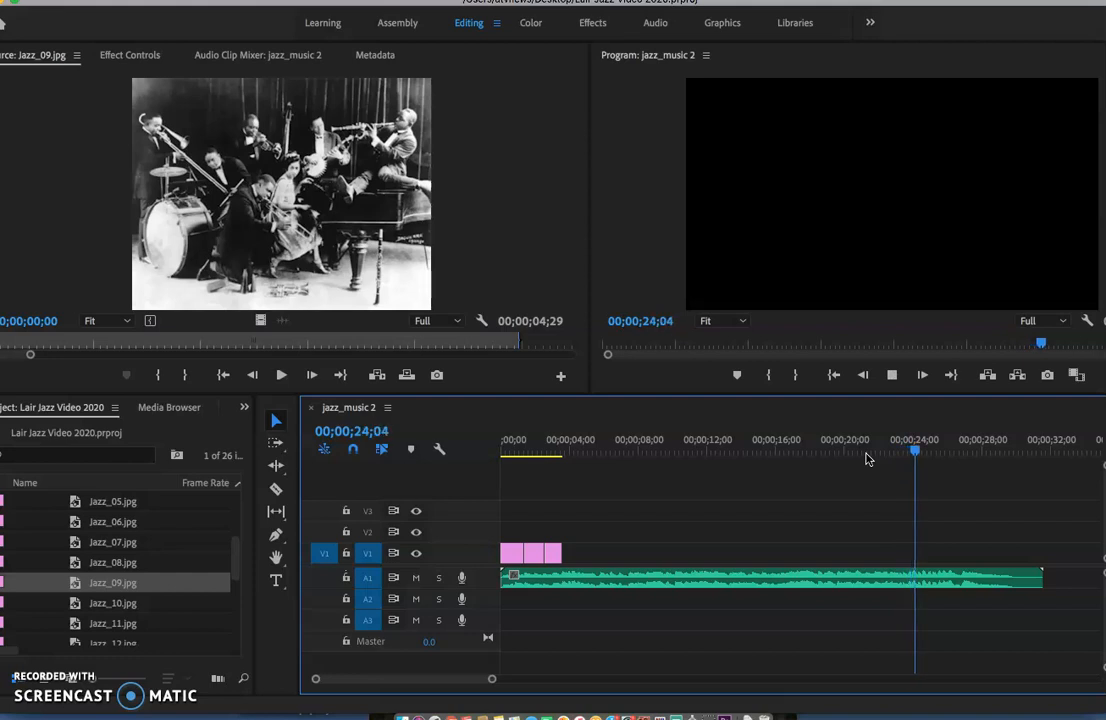
key("space")
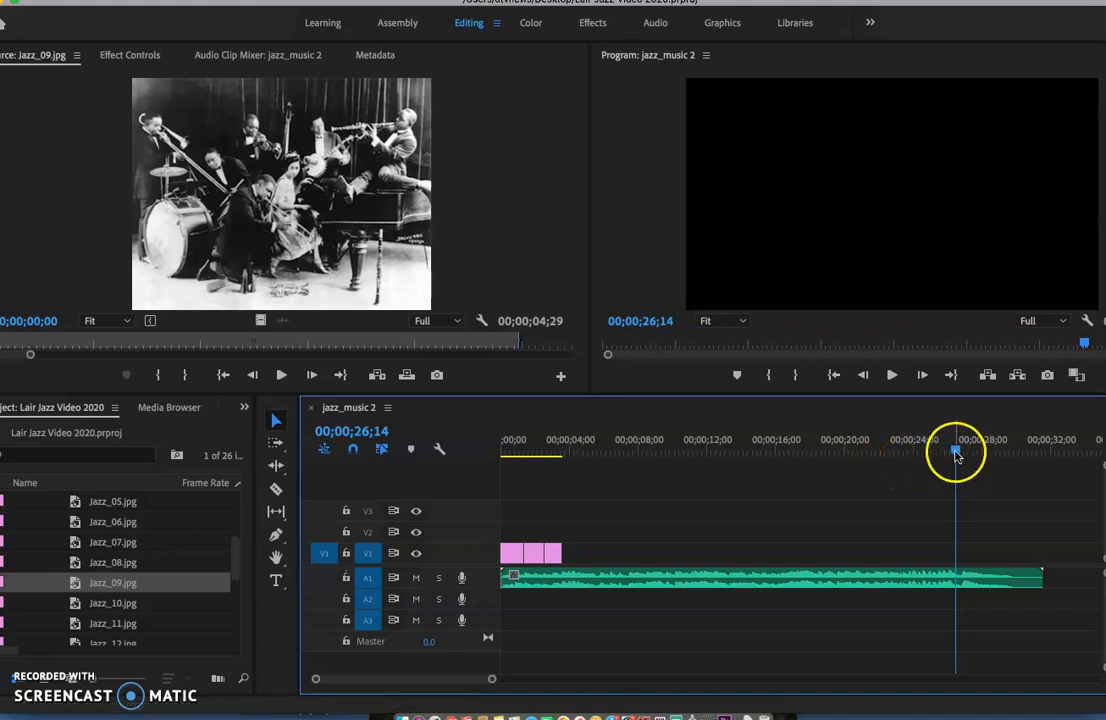
left_click_drag(955, 455, 895, 463)
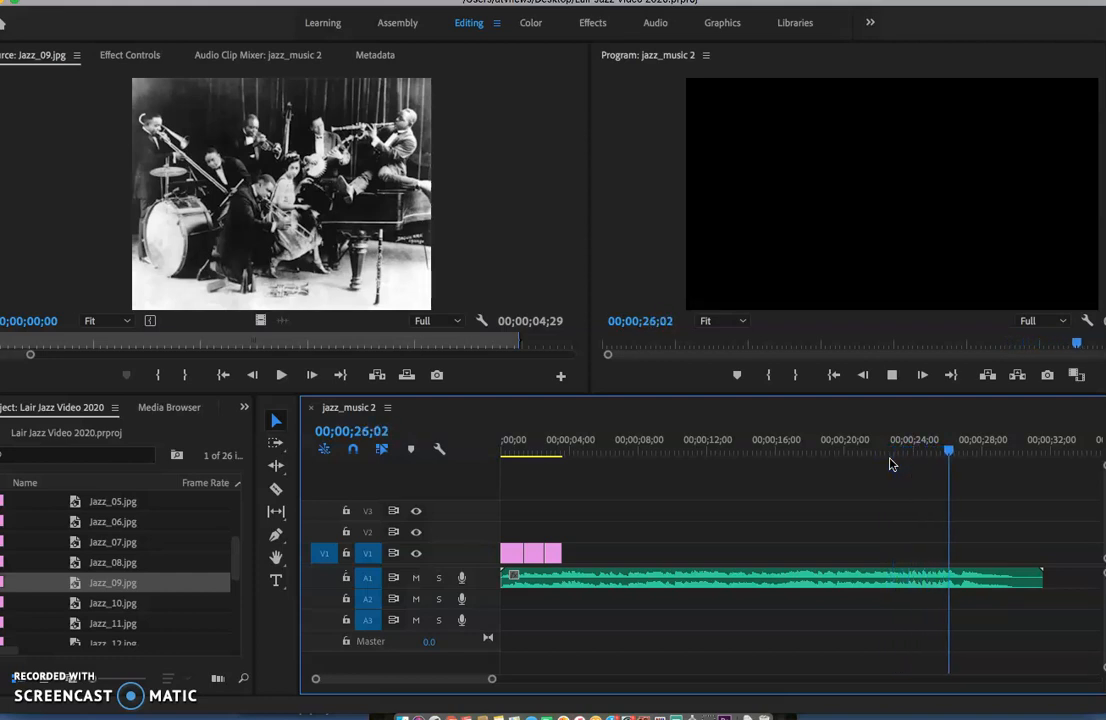
key("space")
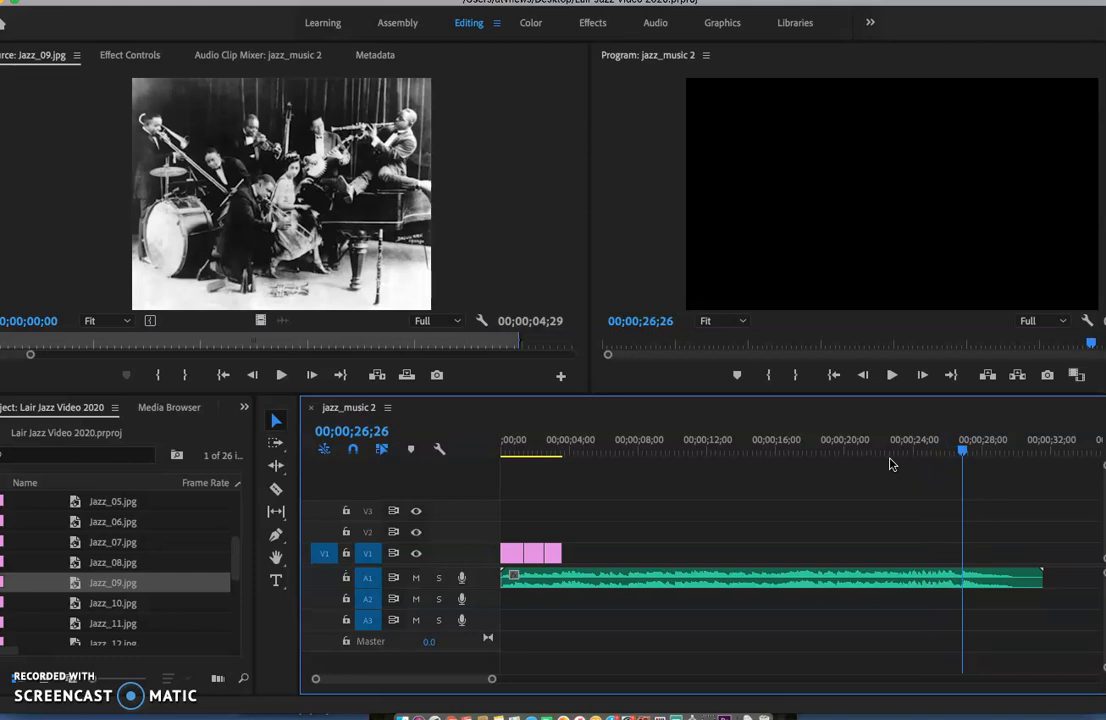
left_click(963, 452)
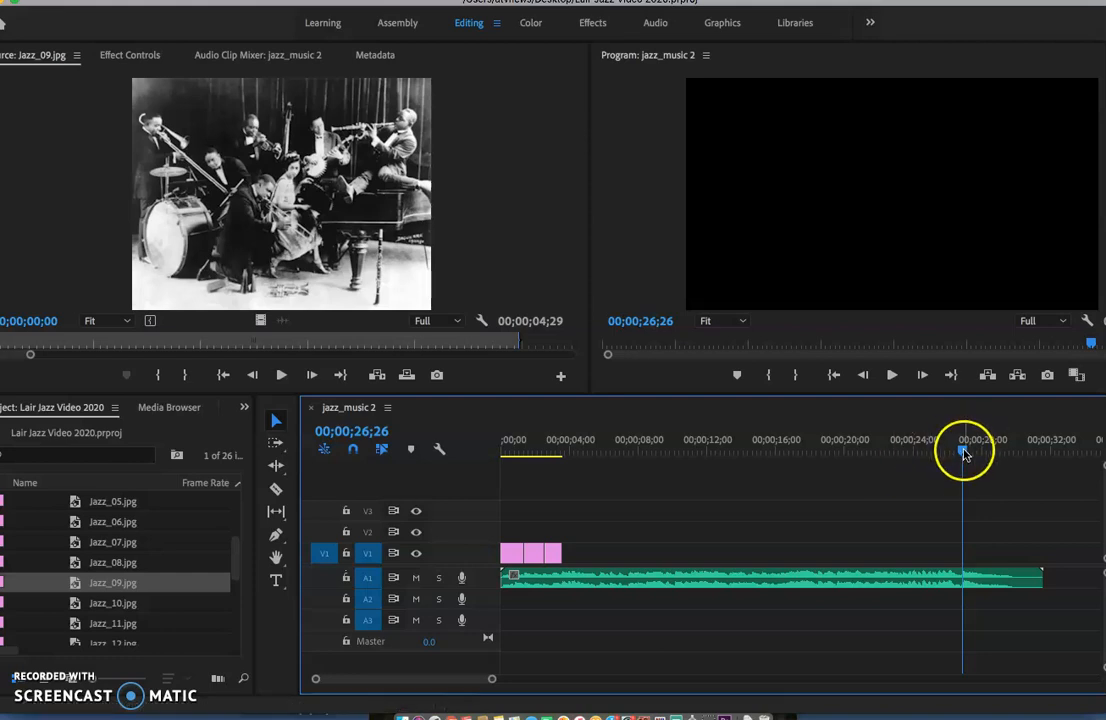
mouse_move(965, 453)
left_mouse_down()
mouse_move(628, 452)
mouse_move(494, 479)
left_mouse_up()
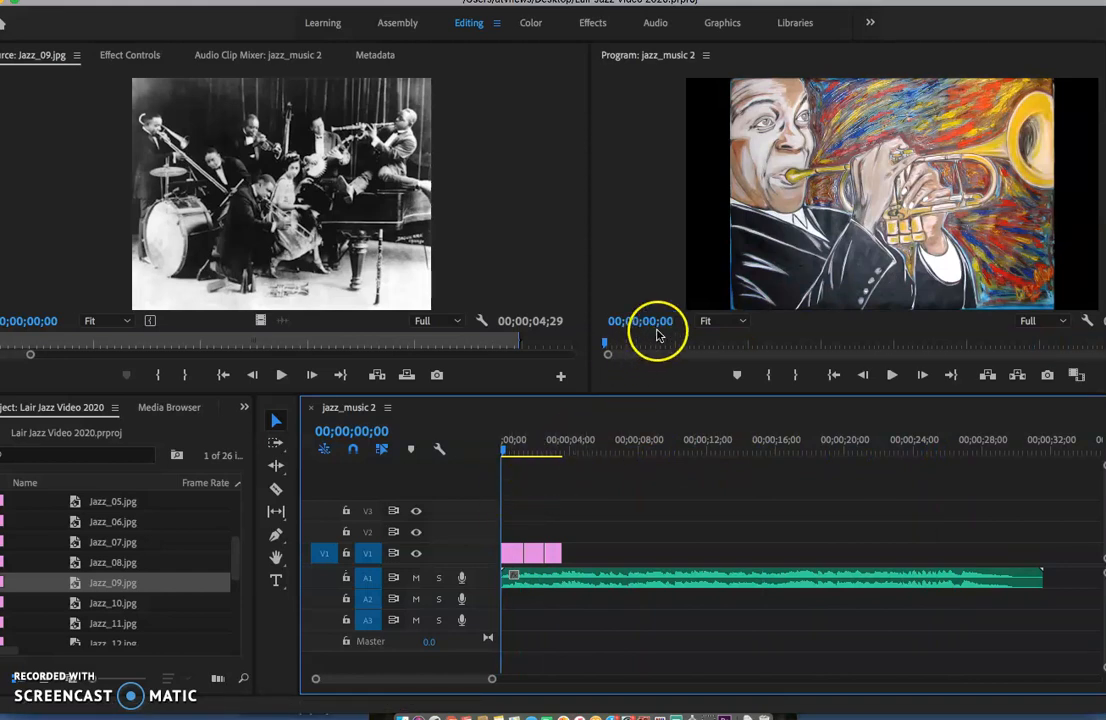
- Scrub the sequence from the start to about 00;00;02;24 to check how each image fills the frame, and return the playhead to the start
left_click(708, 288)
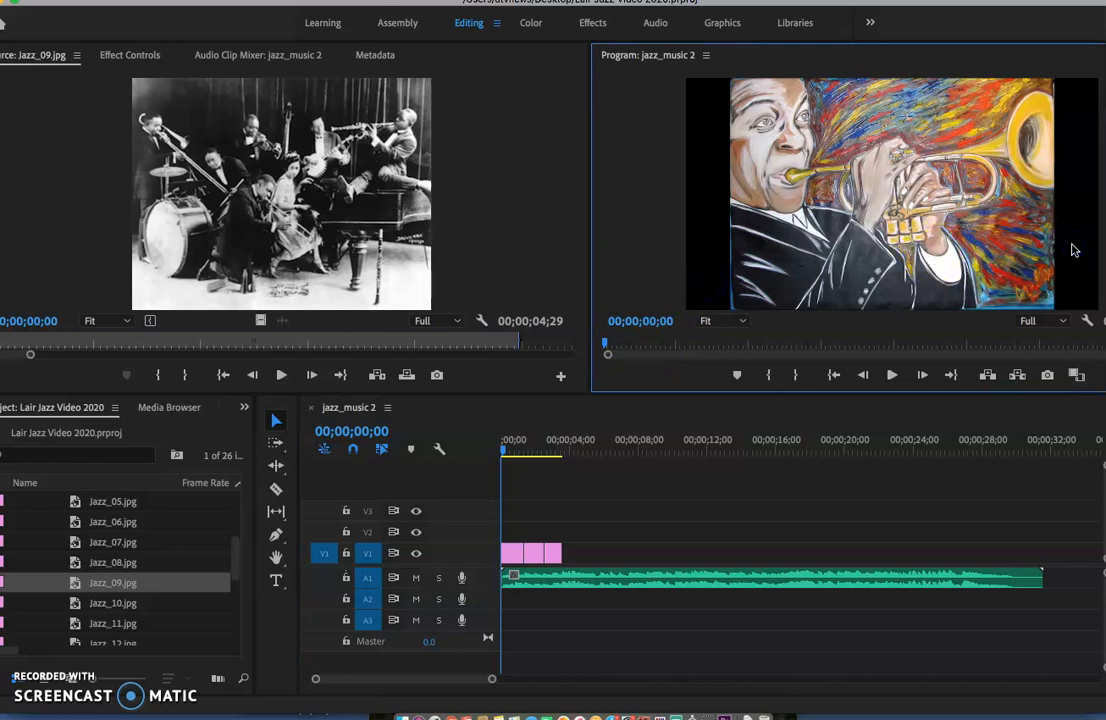
left_click(505, 447)
left_click_drag(505, 447, 550, 462)
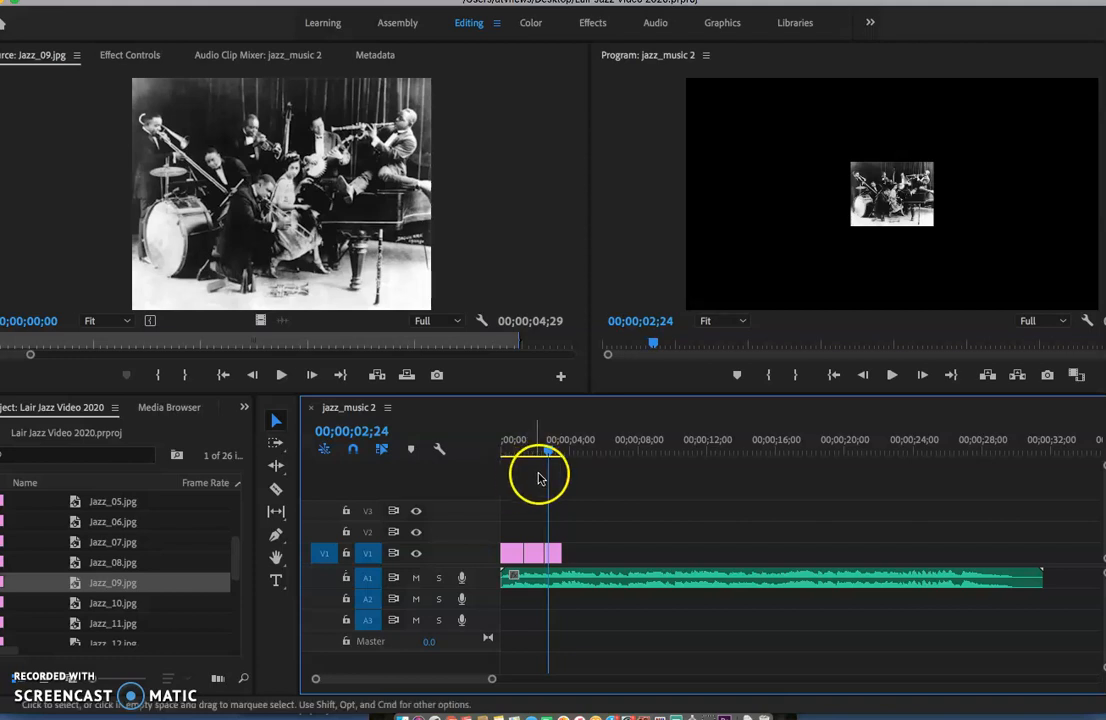
left_click(550, 455)
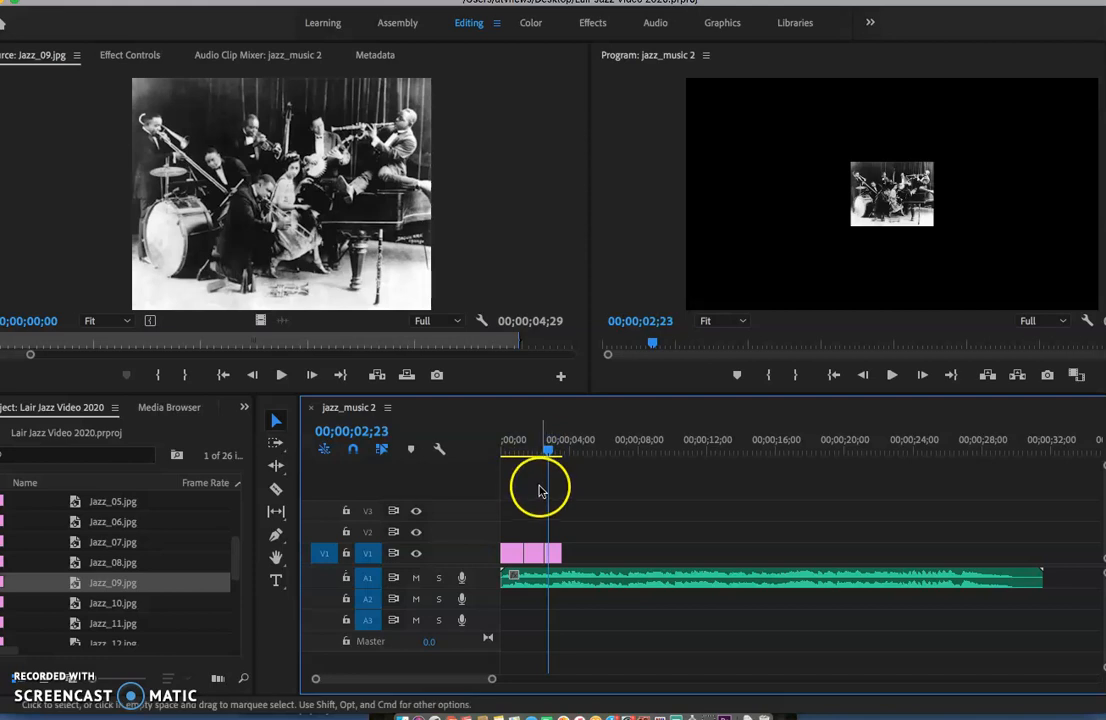
mouse_move(548, 458)
left_mouse_down()
mouse_move(511, 453)
mouse_move(491, 474)
left_mouse_up()
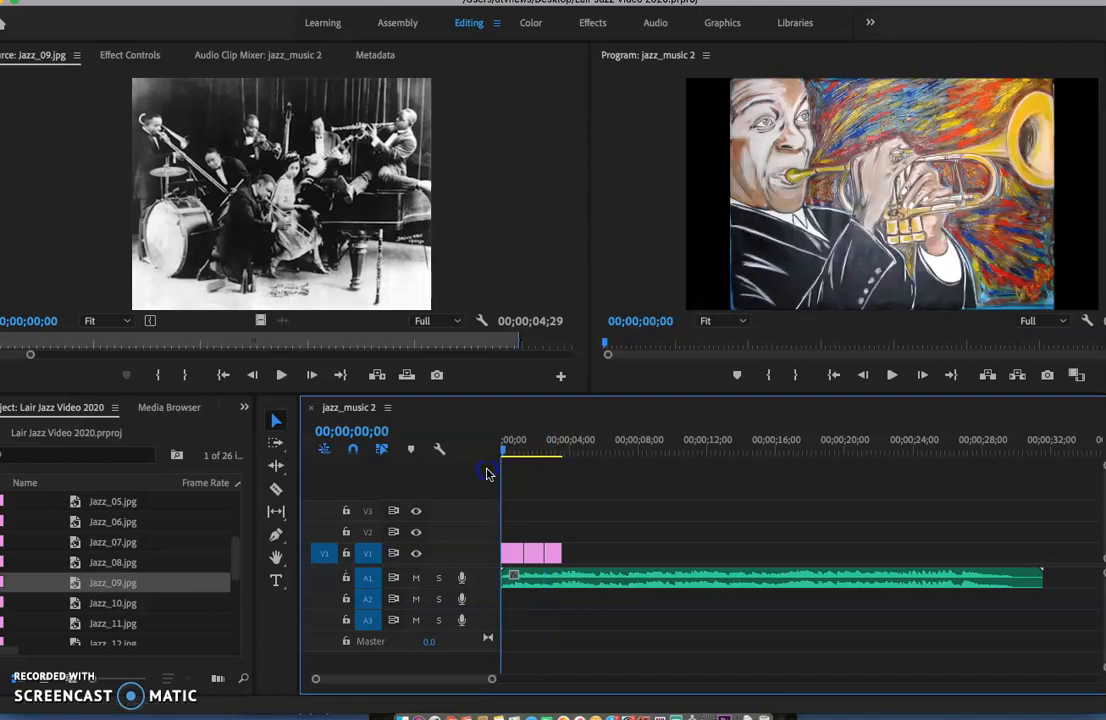
- Scale the first clip on track V1, Jazz_07.jpg, to 128 so that it fills the frame
left_click(511, 553)
left_click(509, 555)
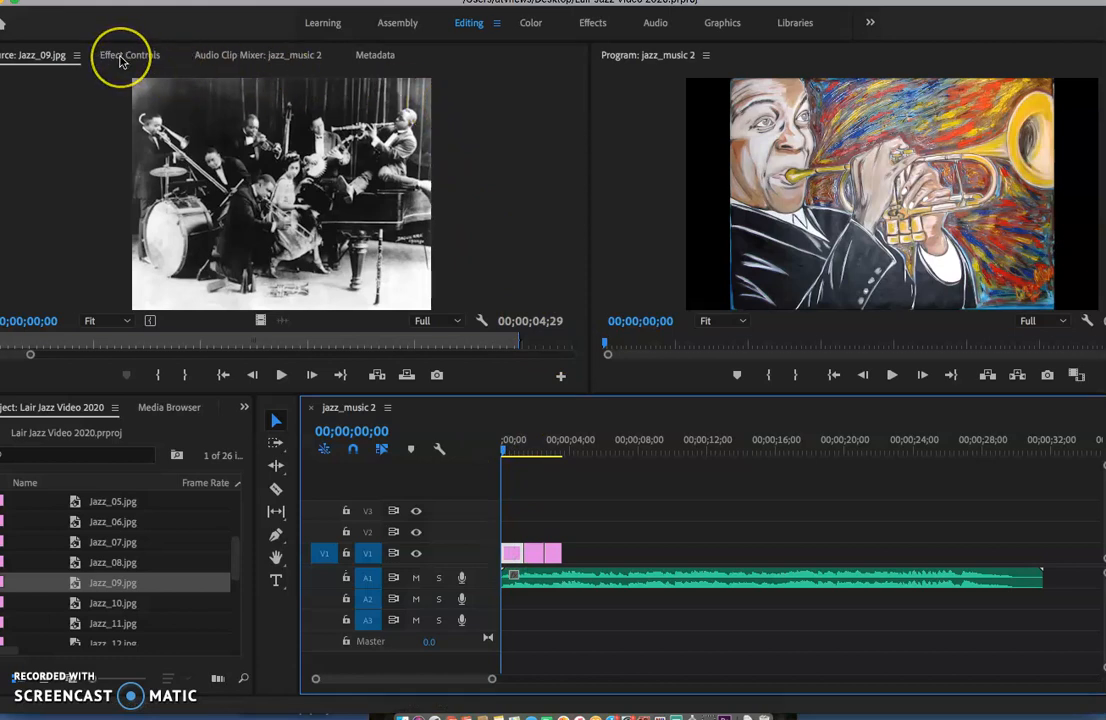
left_click(35, 61)
left_click(116, 60)
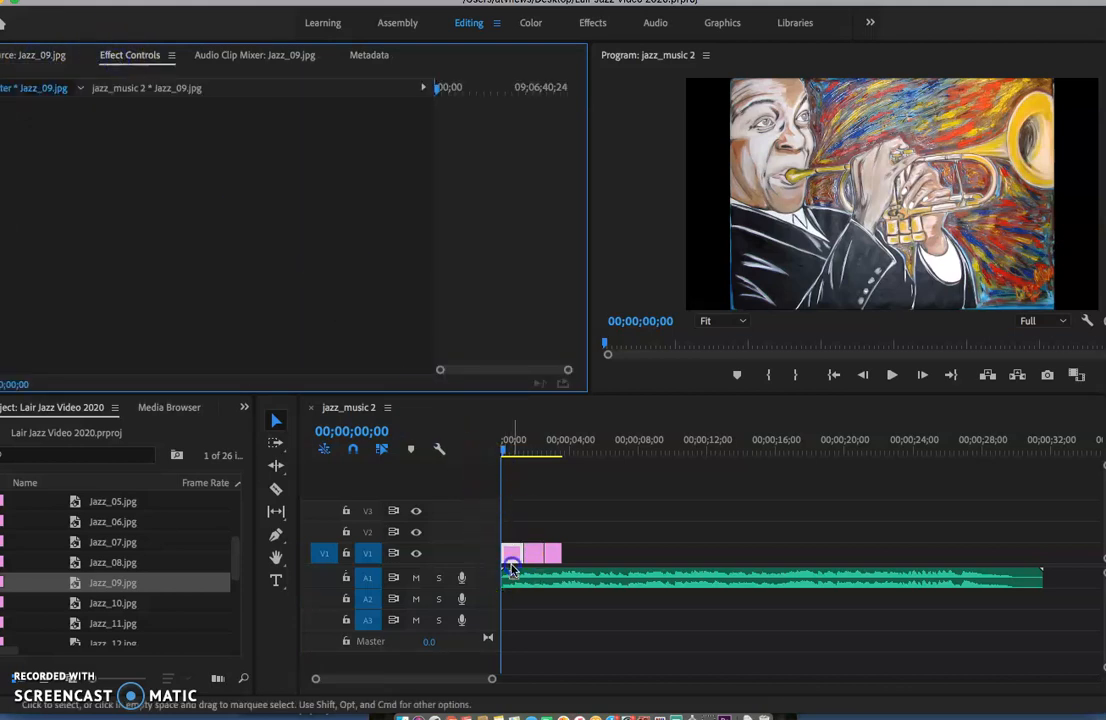
left_click(511, 563)
left_click(511, 558)
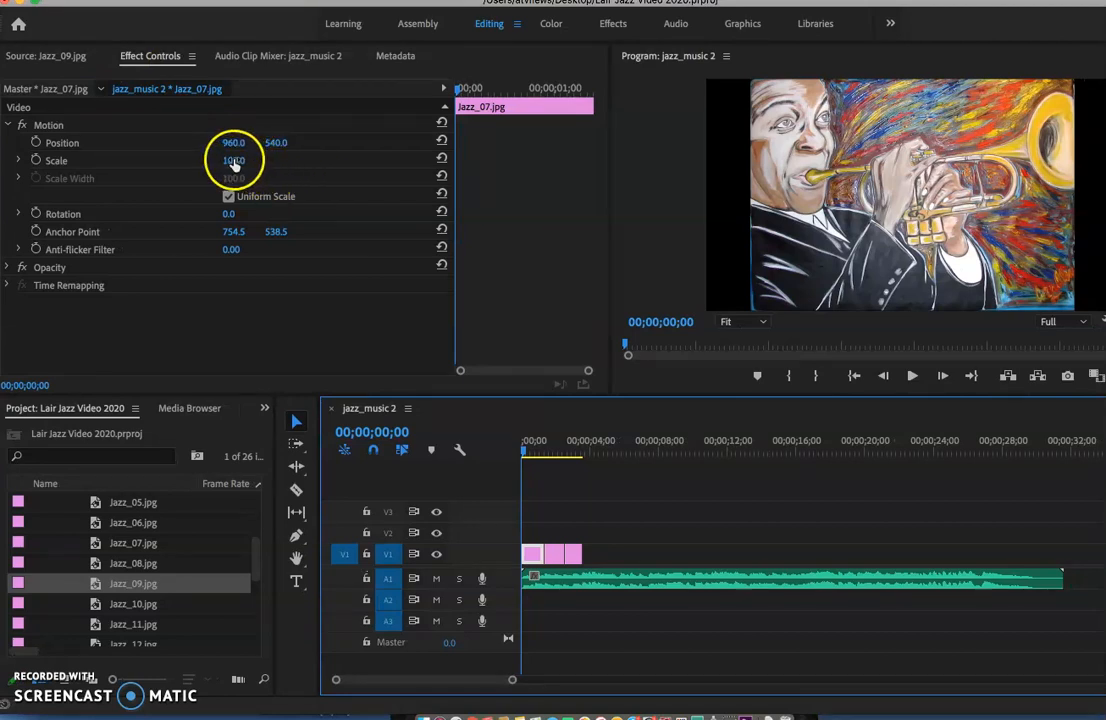
left_click_drag(237, 165, 241, 165)
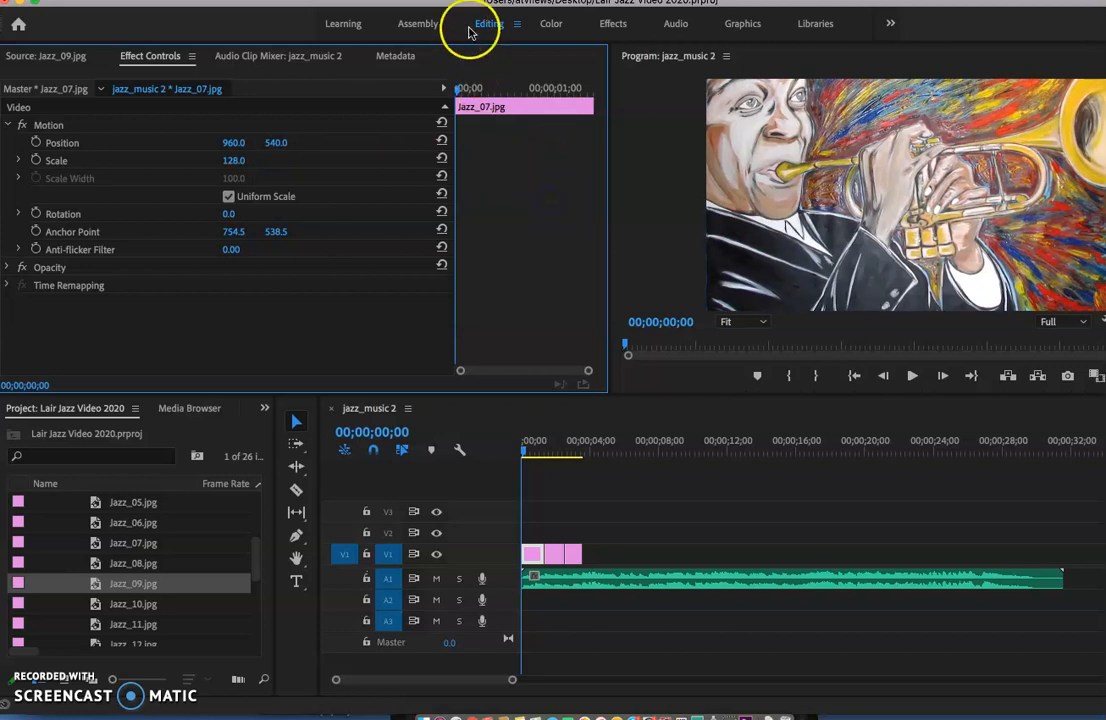
left_click_drag(452, 5, 420, 7)
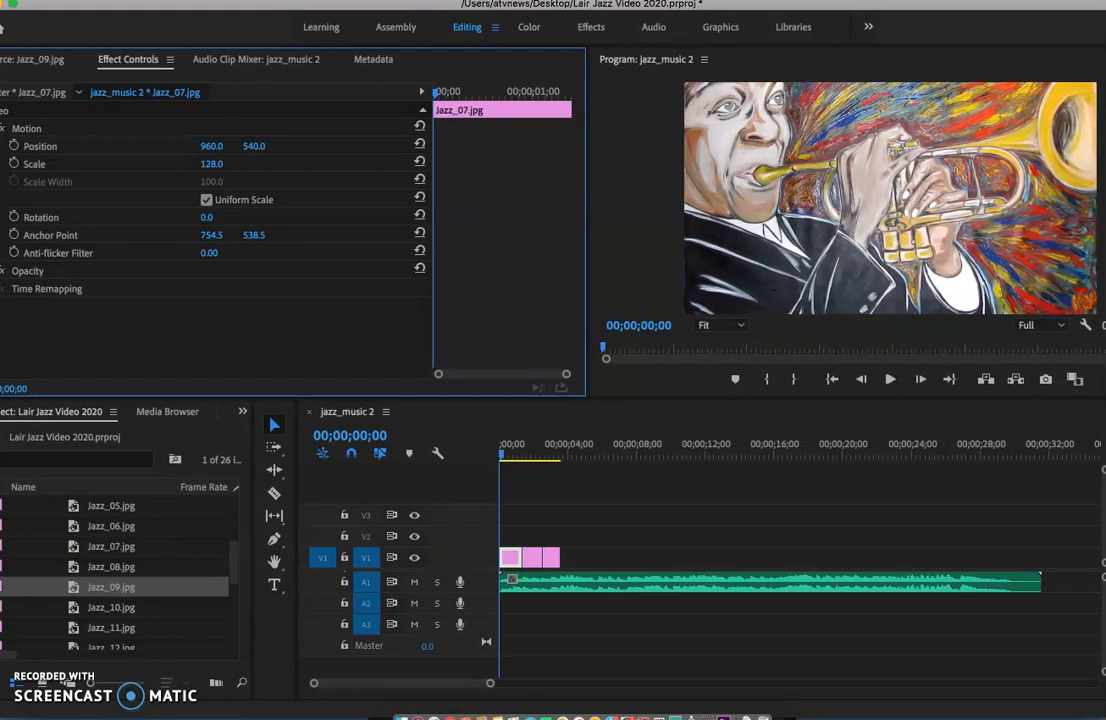
- Scale the Jazz_05.jpg clip to 120, set its horizontal position to 981 and shift the image down in the frame
left_click(510, 457)
left_click_drag(510, 457, 523, 503)
left_click(528, 562)
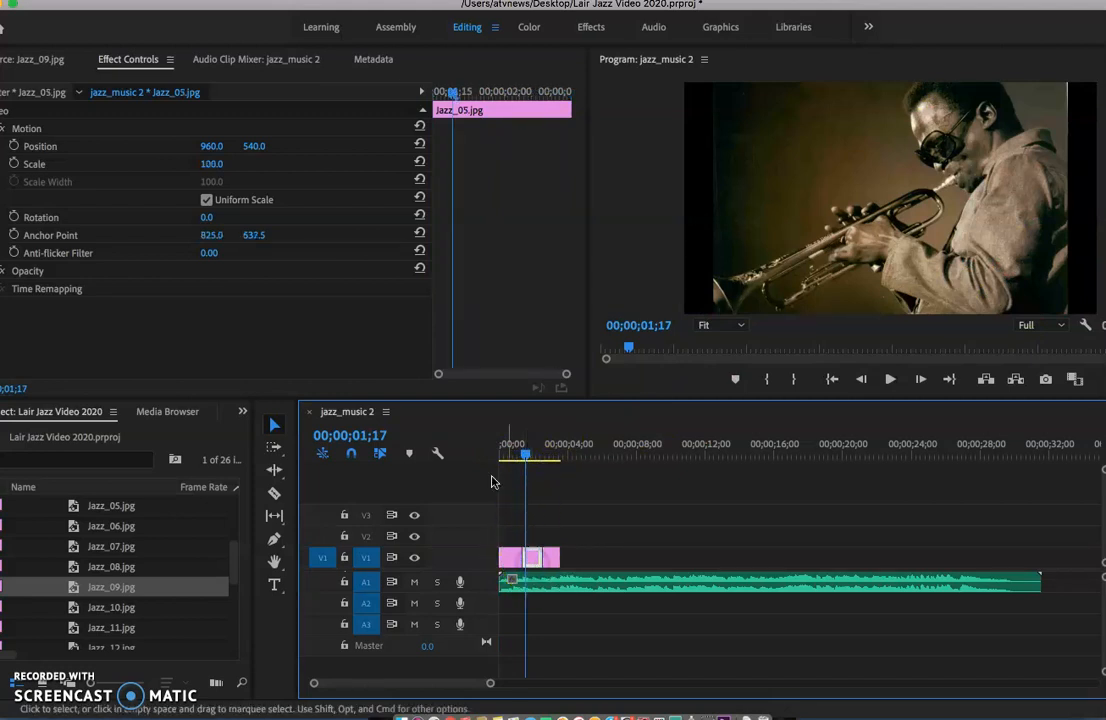
left_click_drag(208, 166, 213, 151)
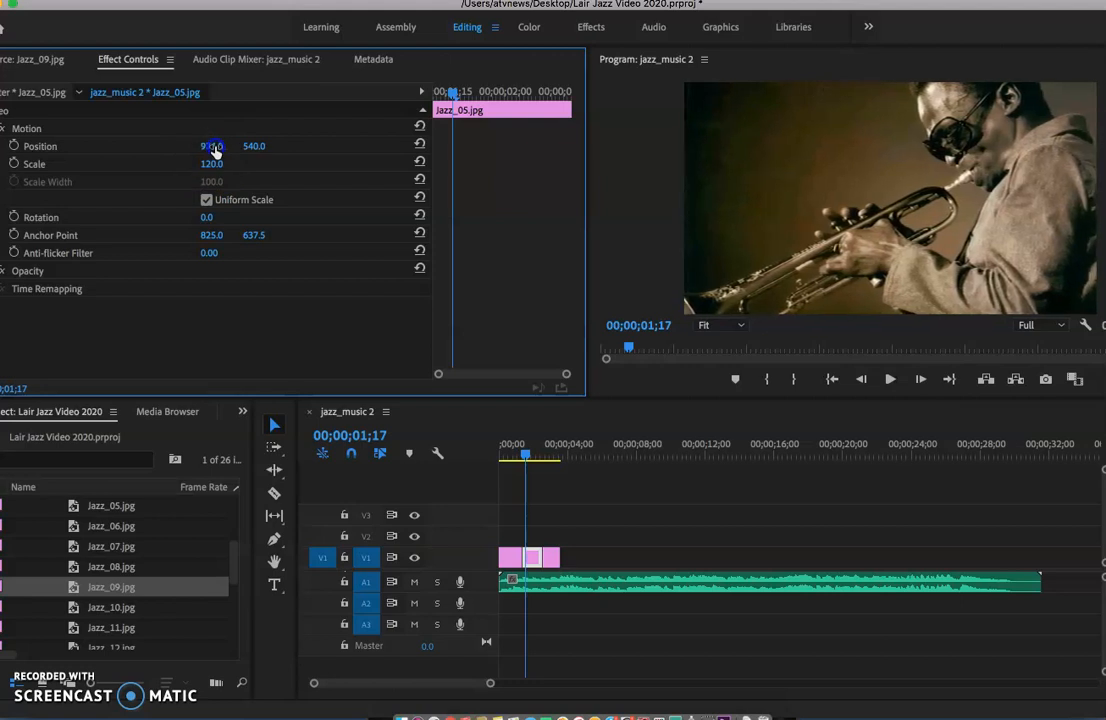
left_click_drag(249, 148, 249, 148)
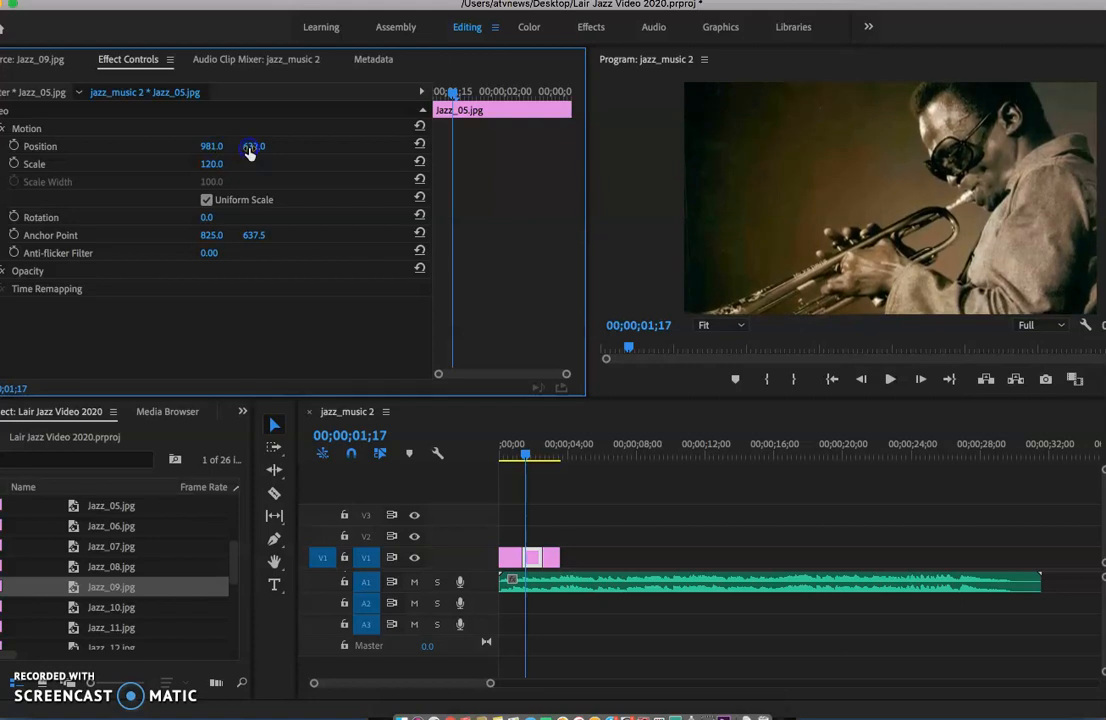
- Scale the Jazz_09.jpg clip to 508, shift its image slightly down in the frame, and return the playhead to the sequence start
left_click(524, 458)
left_click_drag(524, 458, 546, 459)
left_click(550, 556)
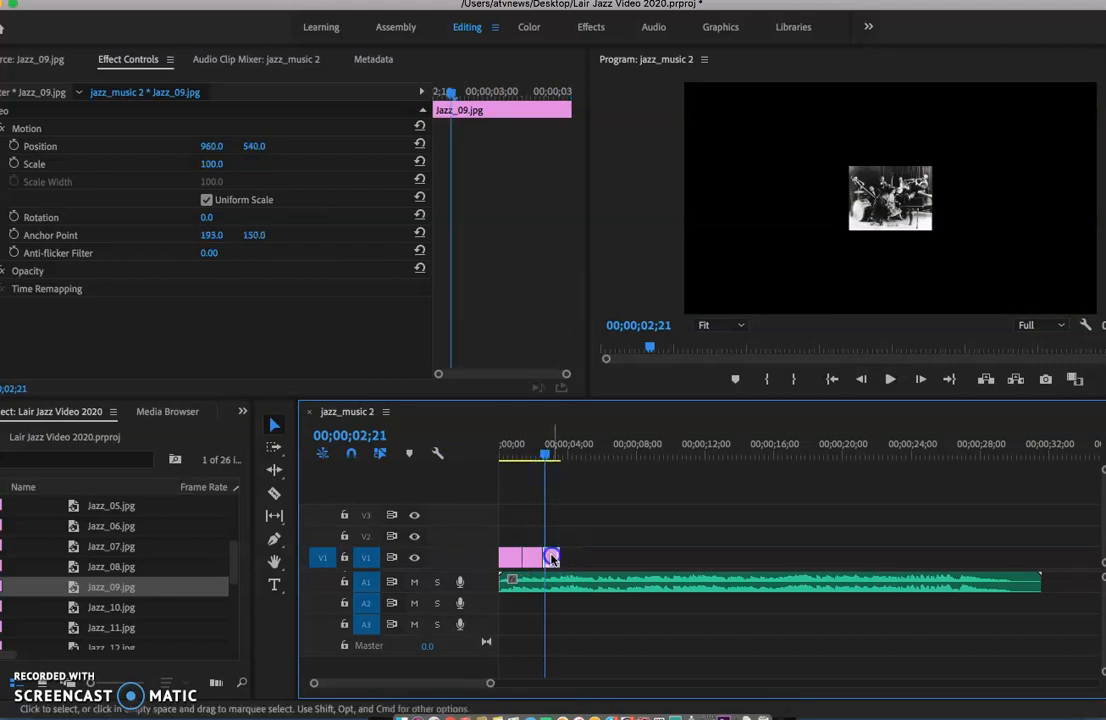
left_click(866, 208)
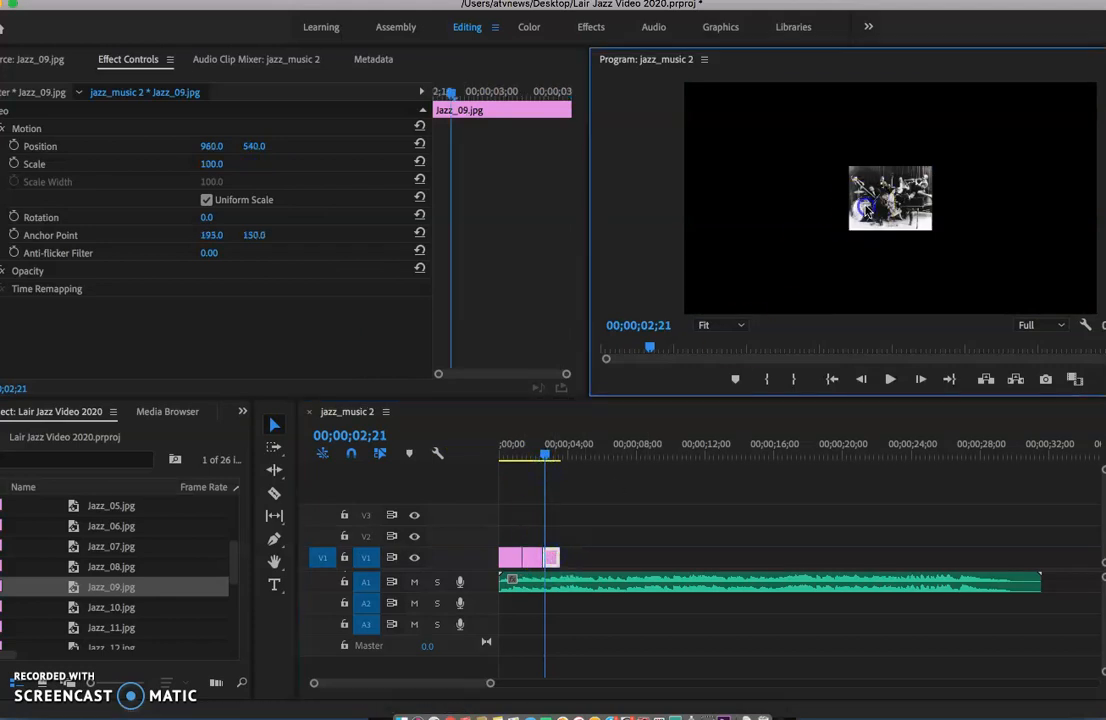
left_click(553, 558)
left_click_drag(207, 172, 206, 170)
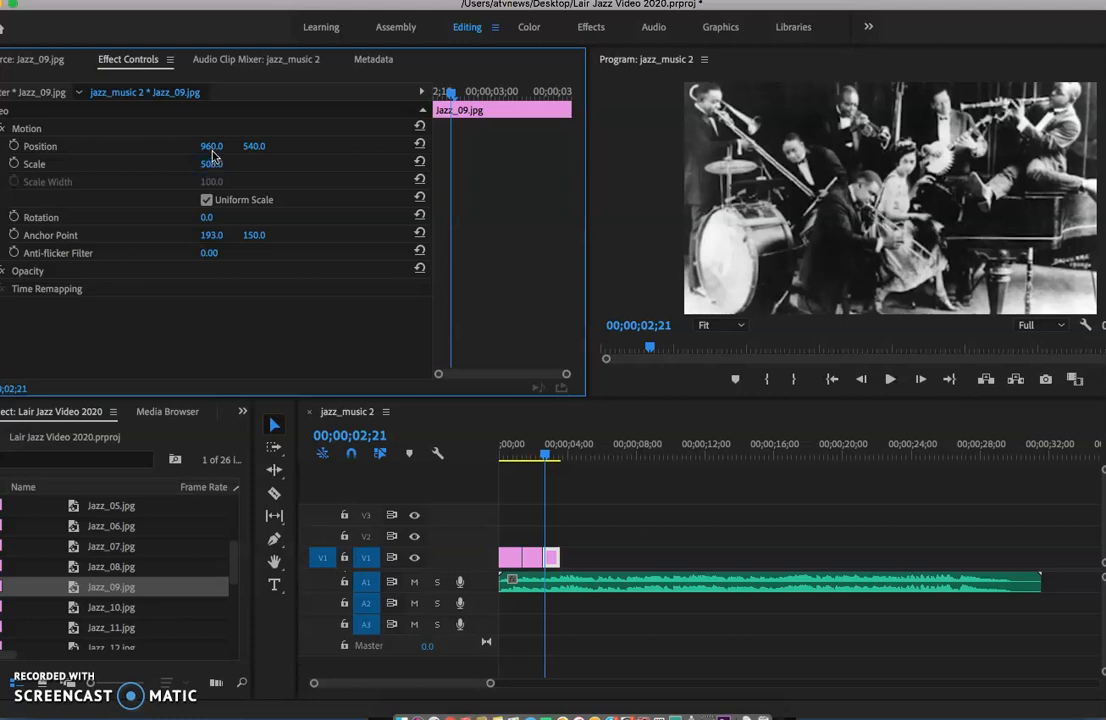
left_click_drag(247, 149, 248, 150)
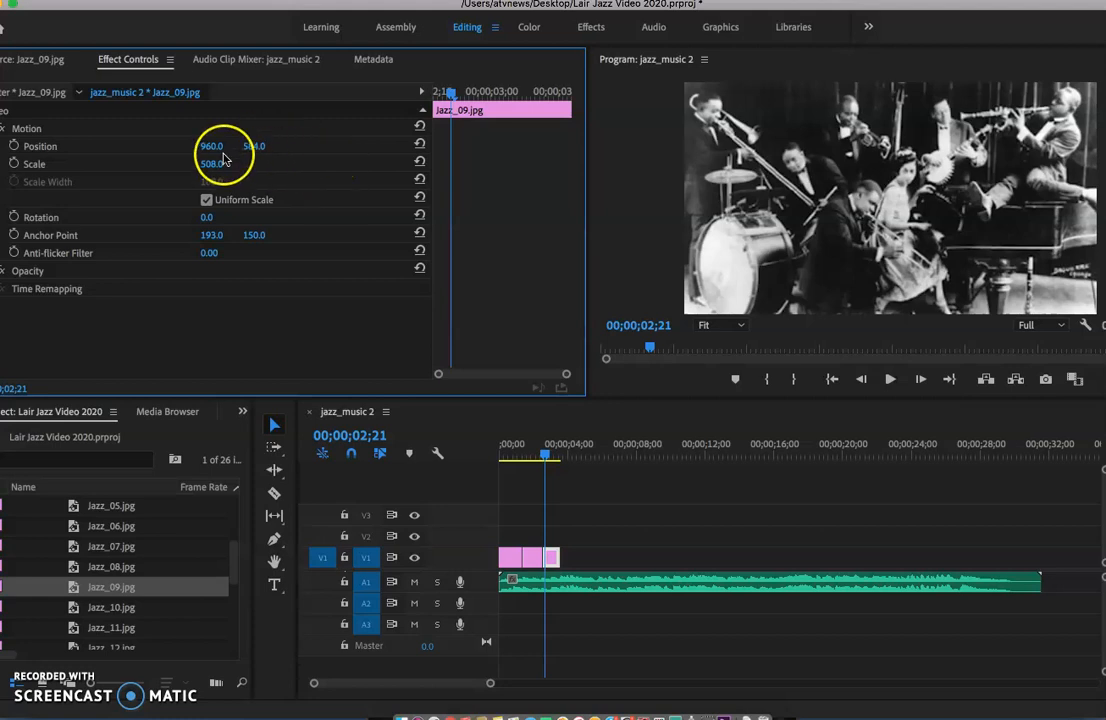
left_click(577, 487)
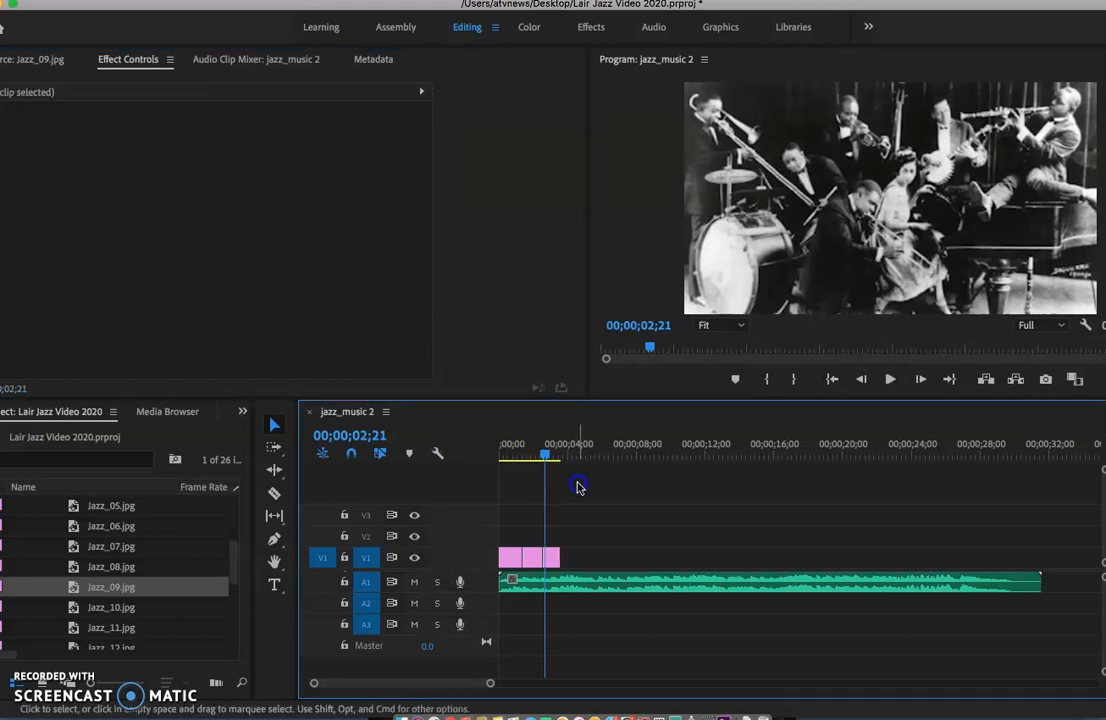
left_click_drag(545, 458, 486, 474)
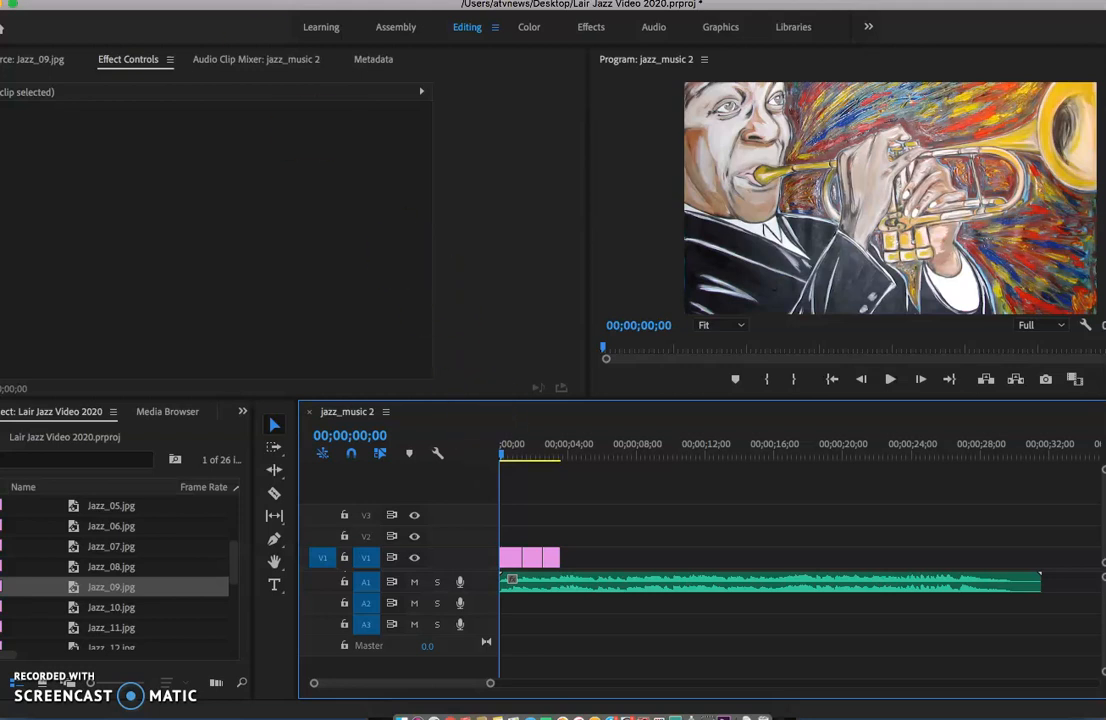
- Save the project as Lair Jazz Video 2020 on the Desktop, replacing the existing project file
left_click(120, 1)
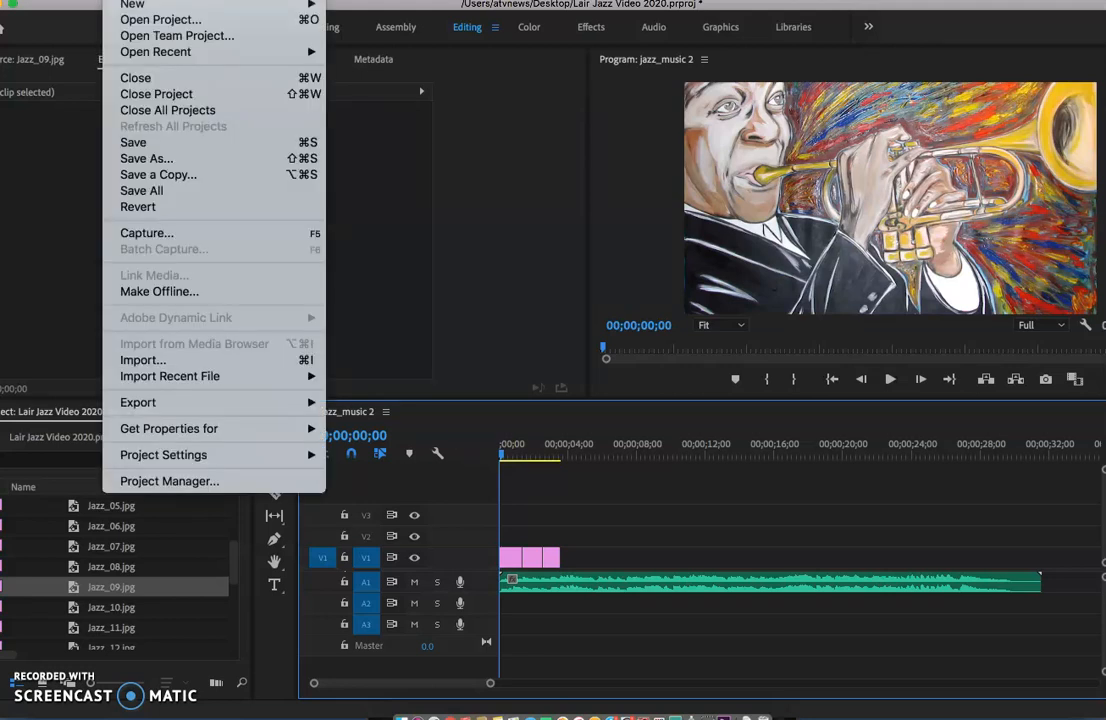
left_click(138, 160)
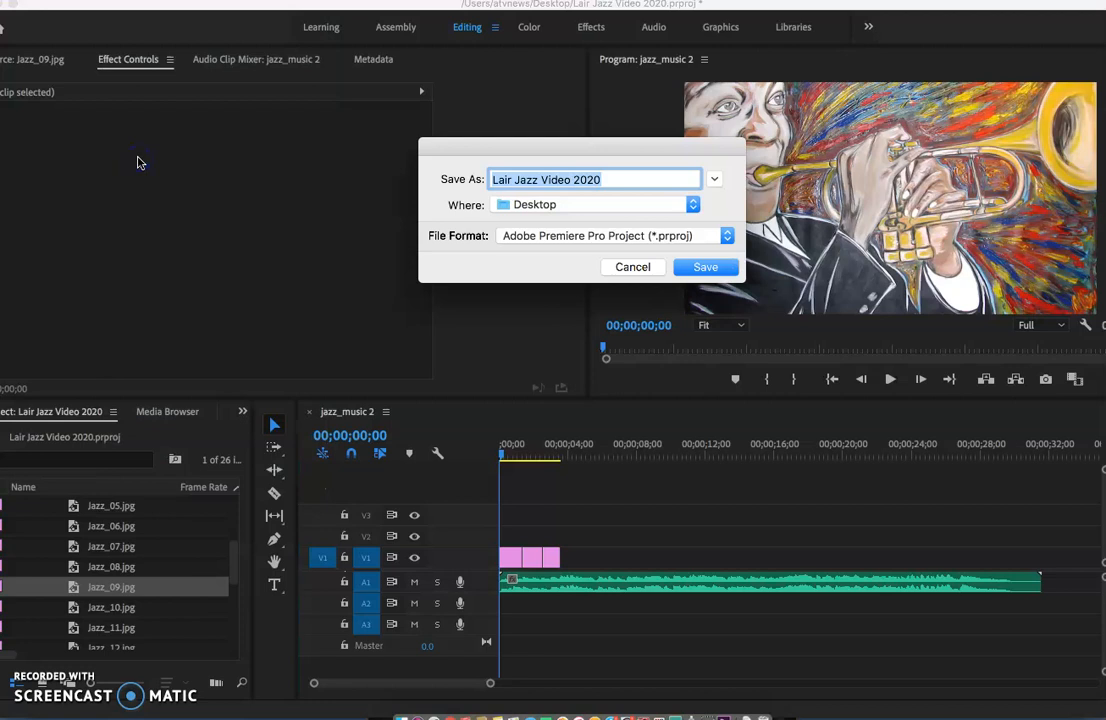
left_click(565, 205)
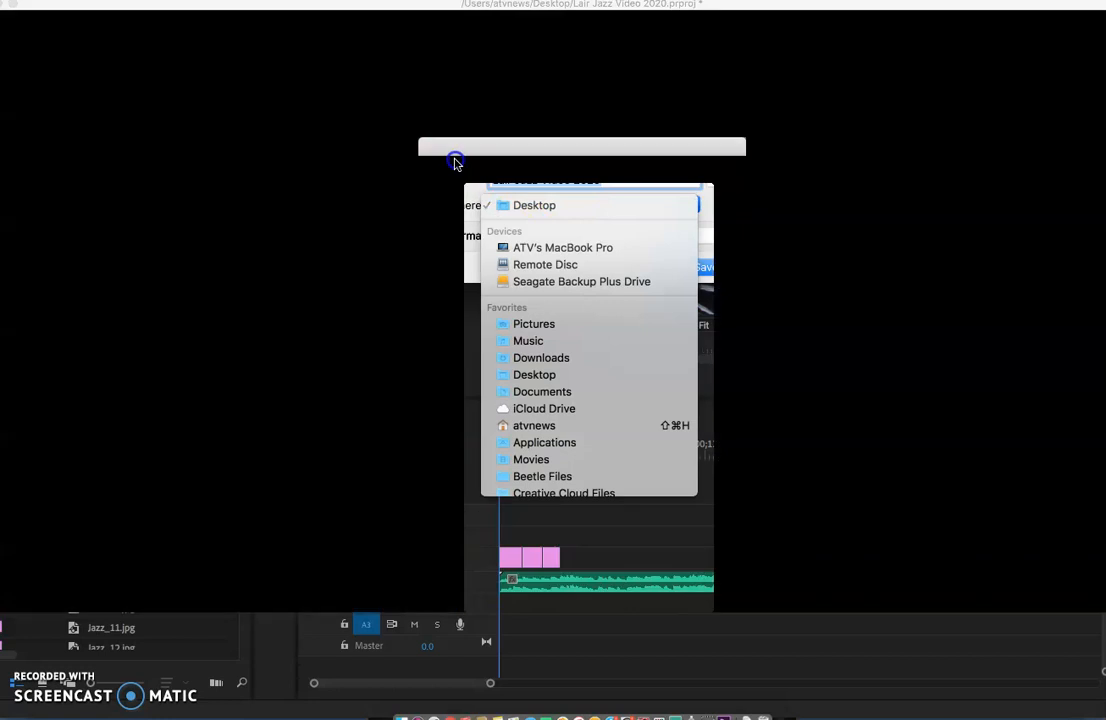
left_click(455, 163)
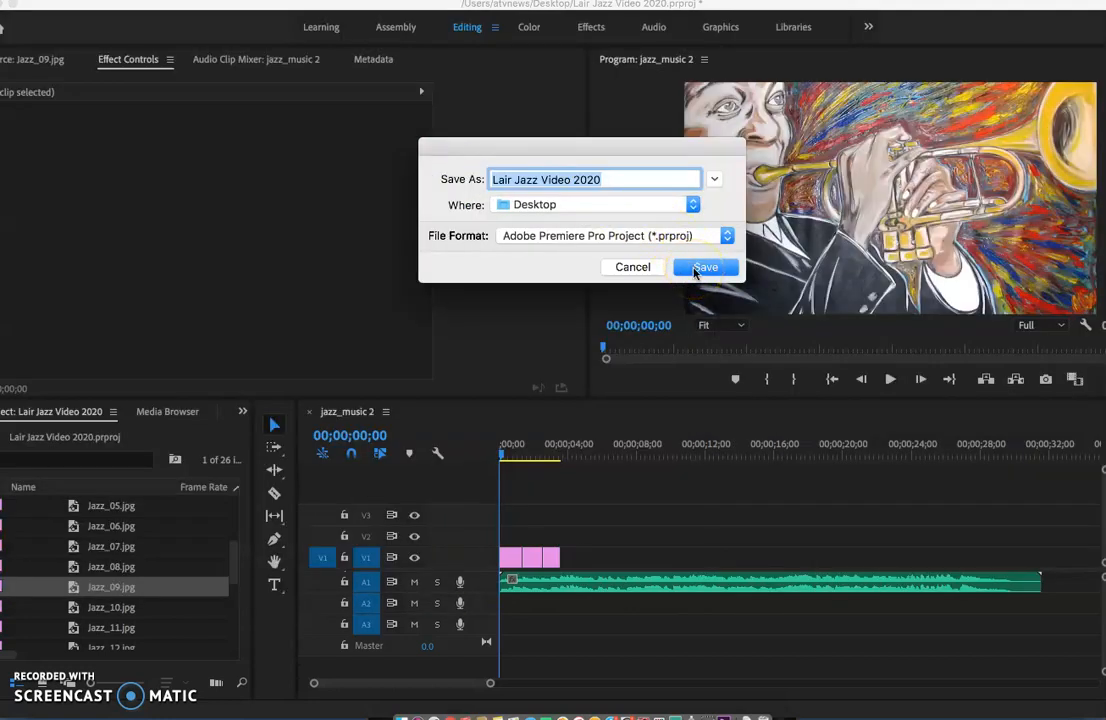
left_click(705, 268)
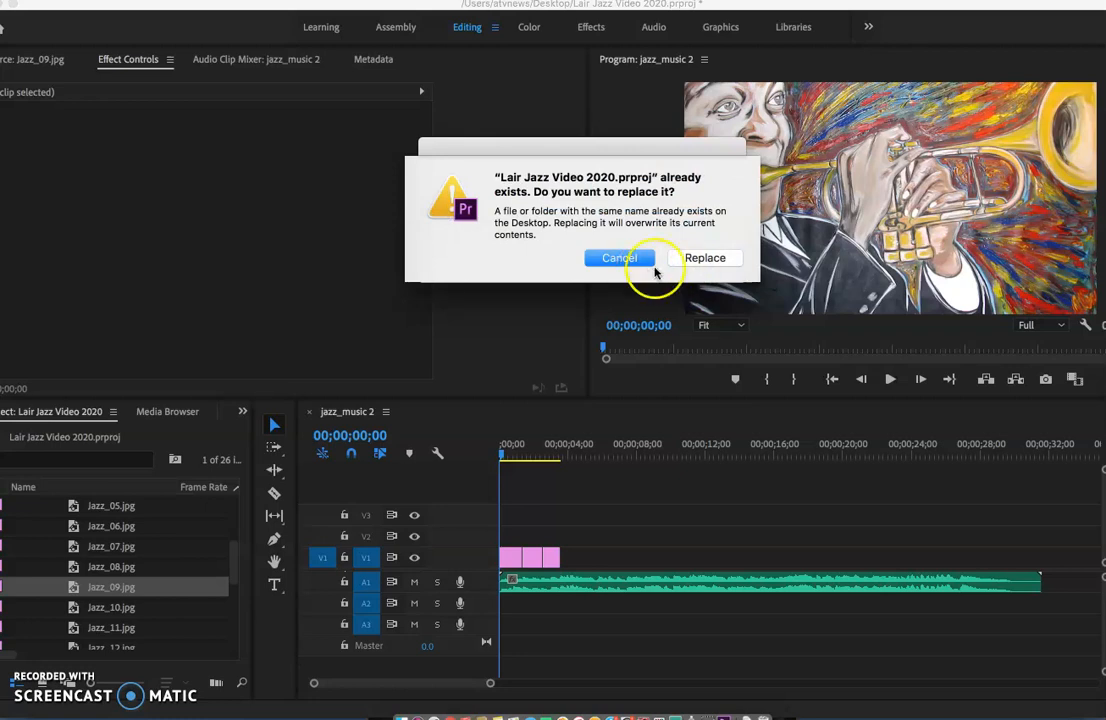
left_click(690, 260)
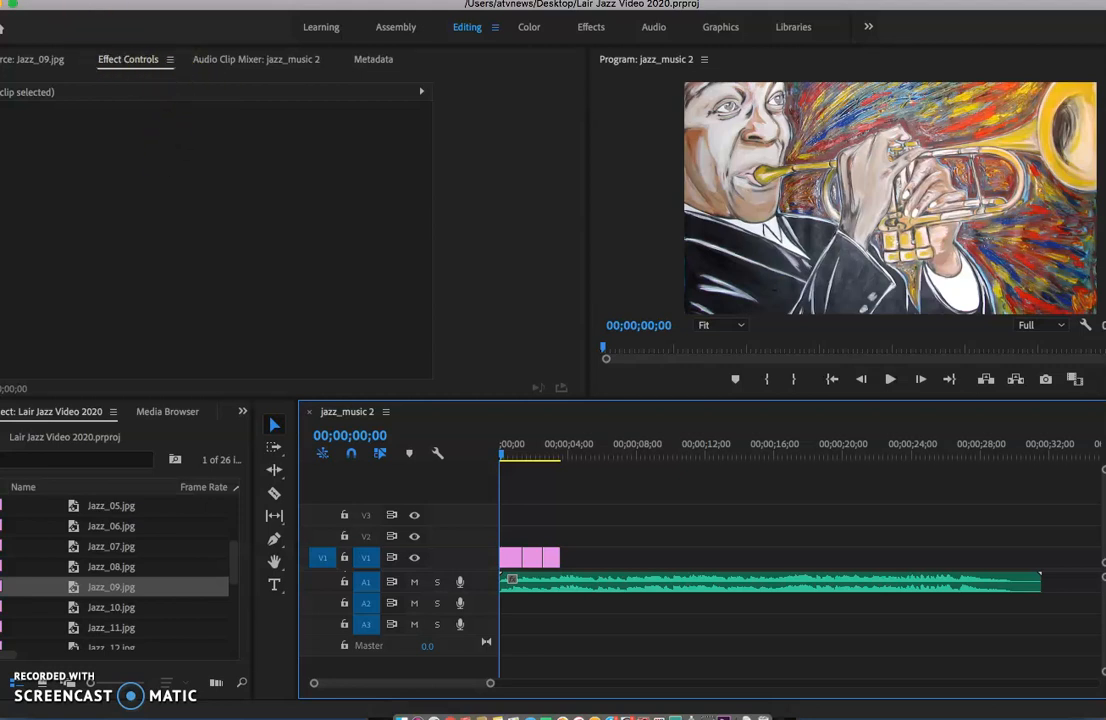
left_click(114, 0)
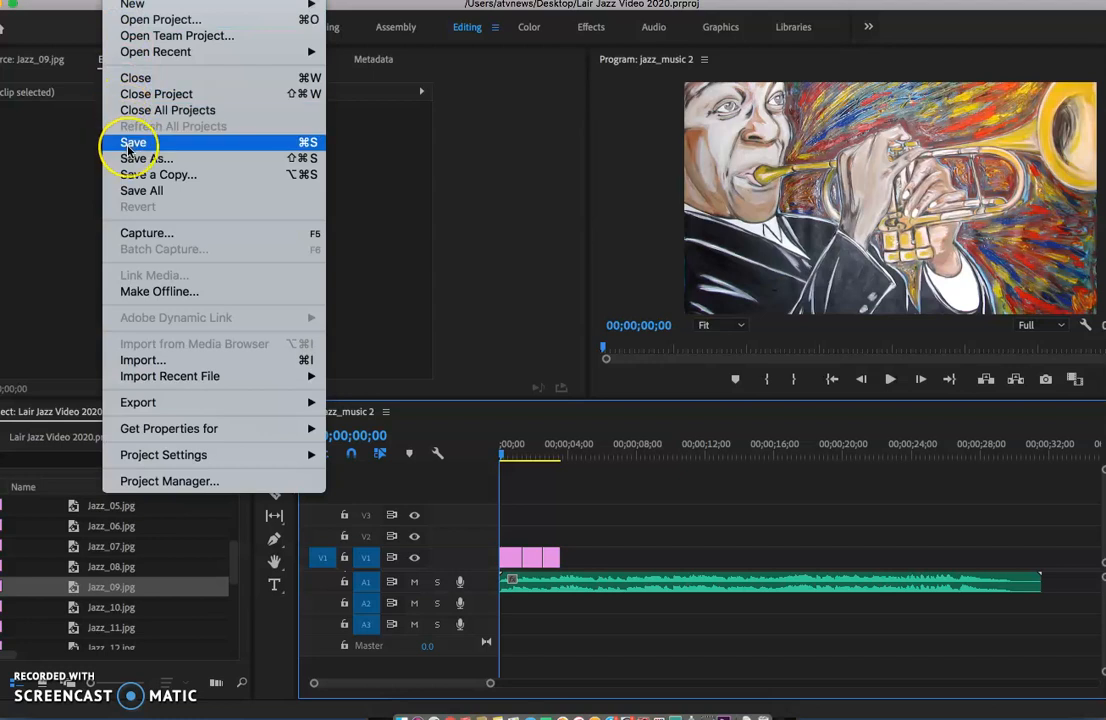
left_click(480, 110)
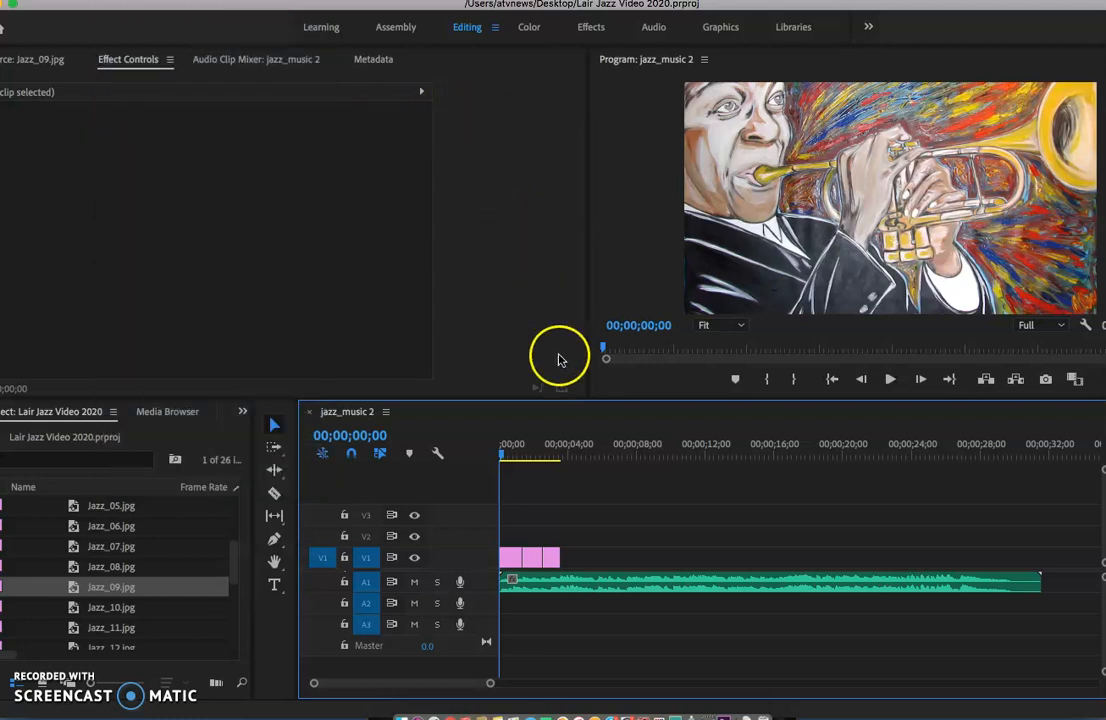
mouse_move(506, 454)
left_mouse_down()
mouse_move(681, 478)
mouse_move(1034, 467)
mouse_move(479, 450)
left_mouse_up()
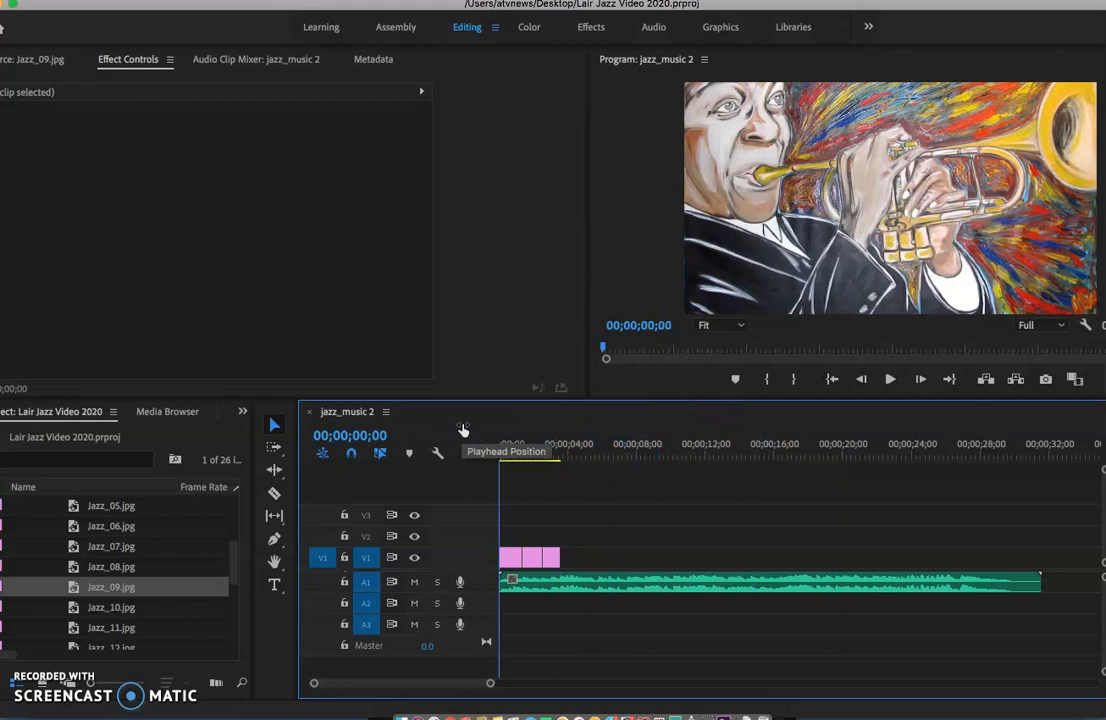